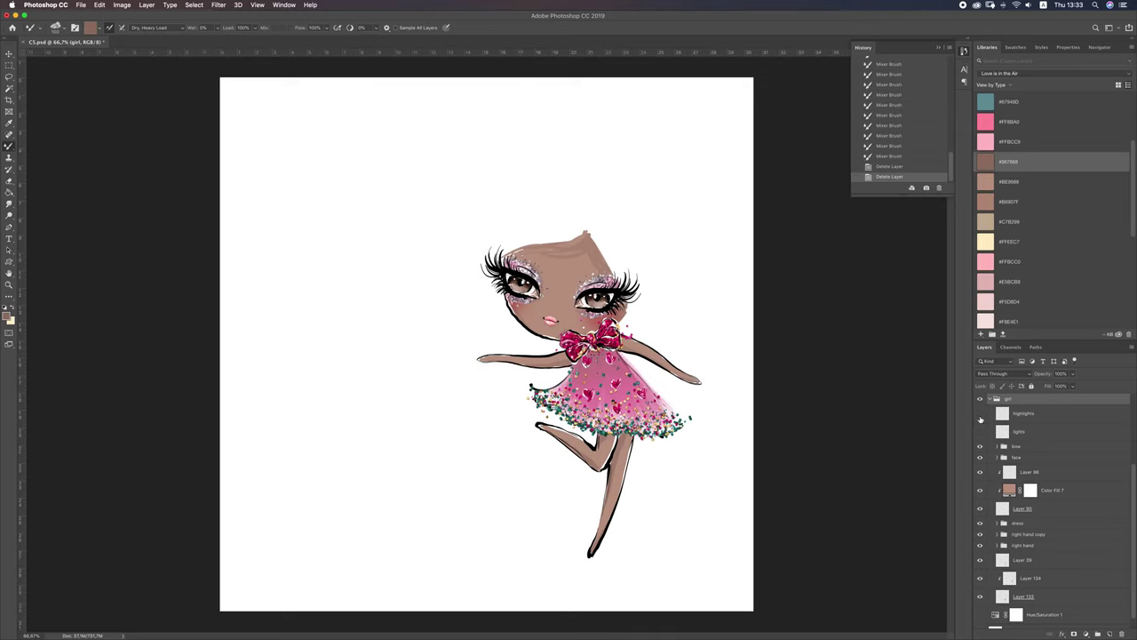
Add a new layer above the face folder and set up a black line-art brush
{"action": "left_click", "coordinate": [980, 433]}
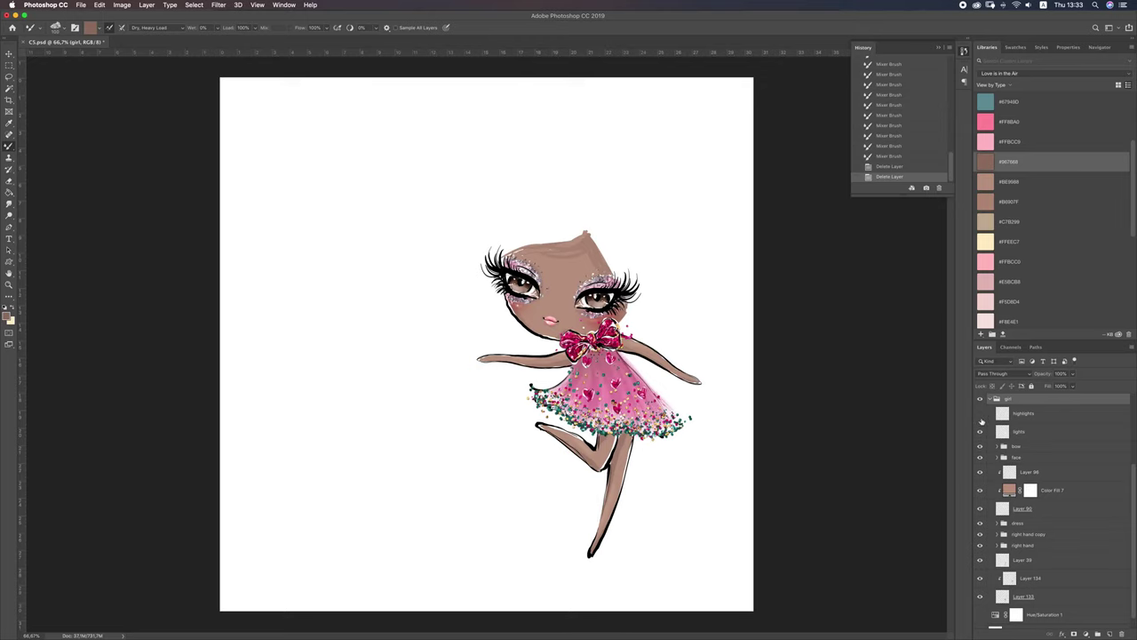
{"action": "left_click", "coordinate": [1072, 458]}
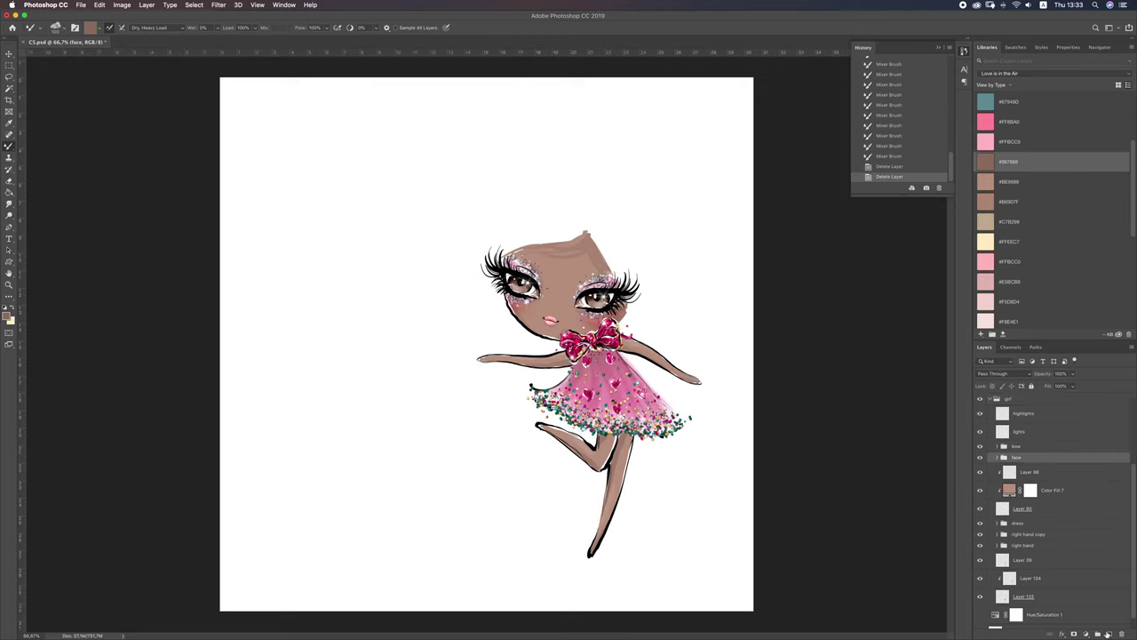
{"action": "left_click", "coordinate": [1107, 634]}
{"action": "right_click", "coordinate": [601, 207]}
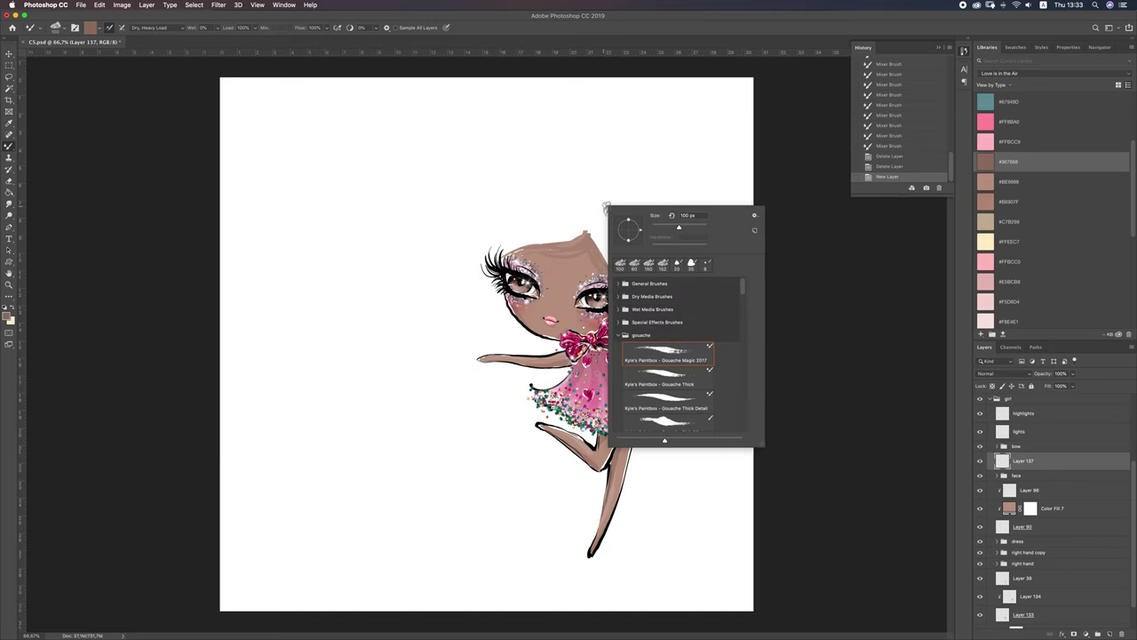
{"action": "left_click", "coordinate": [690, 267]}
{"action": "left_click", "coordinate": [1016, 47]}
{"action": "left_click", "coordinate": [1070, 78]}
Draw black outline strokes along the right side and top of the head
{"action": "left_click_drag", "start_coordinate": [587, 233], "coordinate": [620, 286]}
{"action": "key", "text": "ctrl+z"}
{"action": "key", "text": "ctrl+shift+z"}
{"action": "key", "text": "ctrl+z"}
{"action": "key", "text": "ctrl+shift+z"}
{"action": "mouse_move", "coordinate": [586, 235]}
{"action": "left_mouse_down"}
{"action": "mouse_move", "coordinate": [552, 255]}
{"action": "mouse_move", "coordinate": [518, 251]}
{"action": "left_mouse_up"}
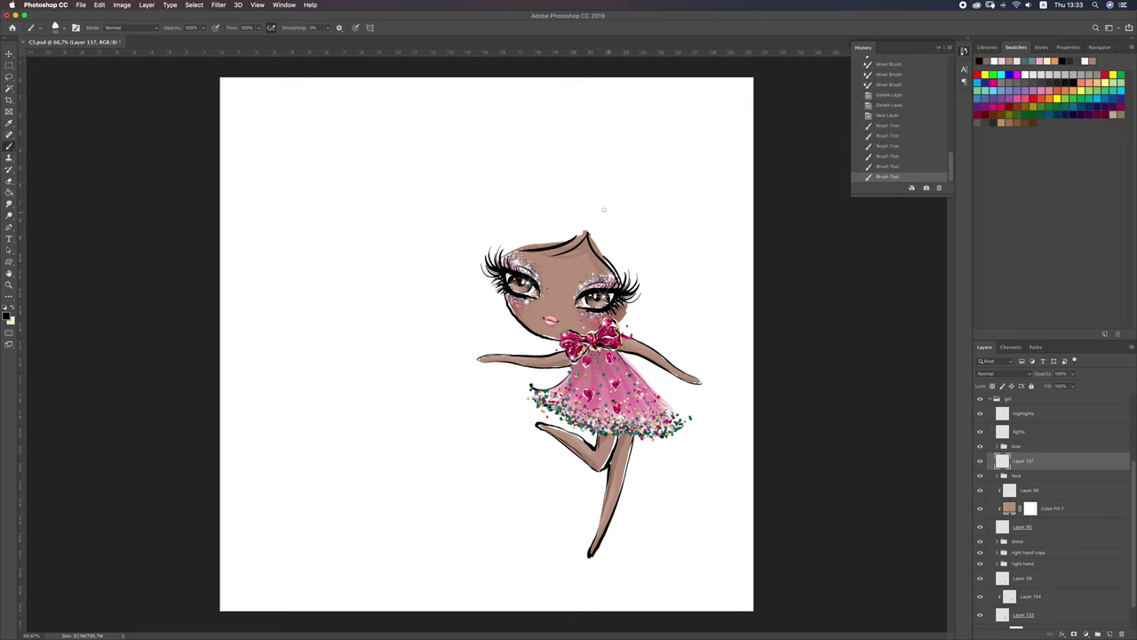
Sketch hair strokes near the left eye and right side, and redraw the head-top outline
{"action": "key", "text": "ctrl+z"}
{"action": "key", "text": "ctrl+shift+z"}
{"action": "left_click_drag", "start_coordinate": [489, 290], "coordinate": [502, 294]}
{"action": "left_click_drag", "start_coordinate": [633, 221], "coordinate": [639, 279]}
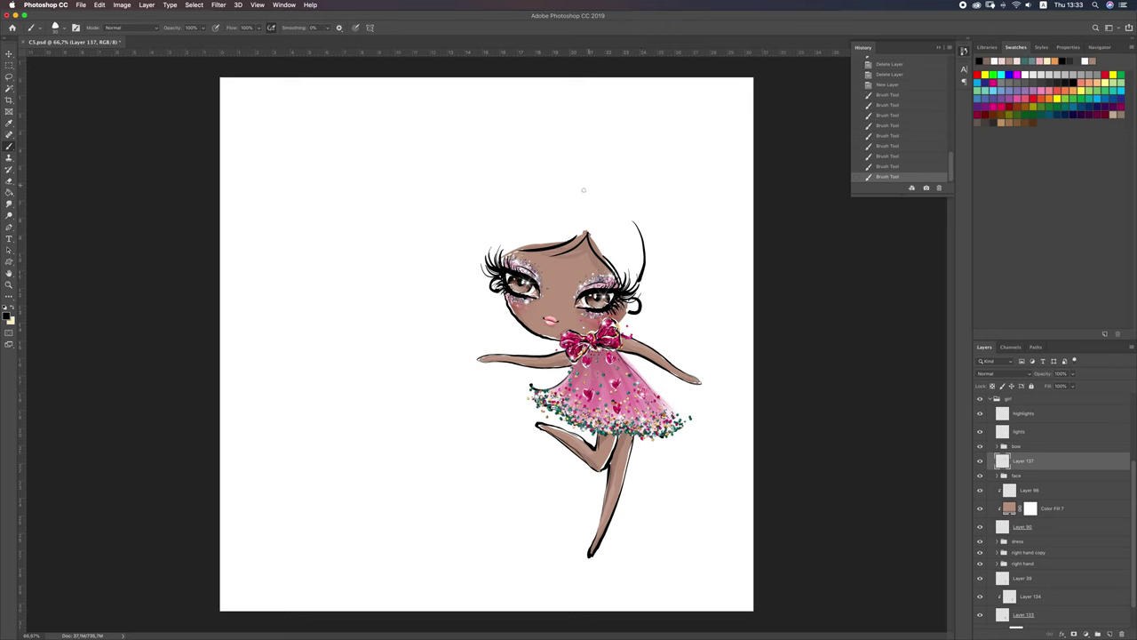
{"action": "key", "text": "ctrl+z"}
{"action": "mouse_move", "coordinate": [557, 192]}
{"action": "left_mouse_down"}
{"action": "mouse_move", "coordinate": [512, 222]}
{"action": "mouse_move", "coordinate": [507, 258]}
{"action": "left_mouse_up"}
{"action": "key", "text": "ctrl+z"}
{"action": "left_click_drag", "start_coordinate": [516, 209], "coordinate": [498, 263]}
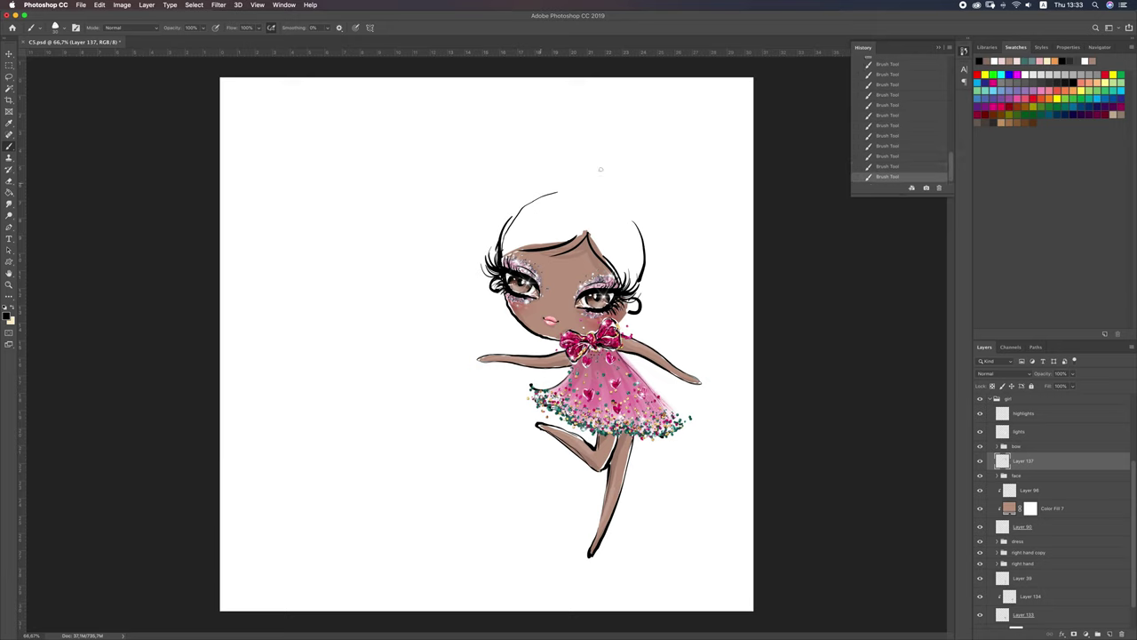
Thicken the head-top line, darken the right-side curve, and draw the looped bun
{"action": "mouse_move", "coordinate": [510, 217]}
{"action": "left_mouse_down"}
{"action": "mouse_move", "coordinate": [561, 189]}
{"action": "mouse_move", "coordinate": [645, 267]}
{"action": "left_mouse_up"}
{"action": "key", "text": "super+z"}
{"action": "left_click_drag", "start_coordinate": [623, 212], "coordinate": [641, 291]}
{"action": "mouse_move", "coordinate": [577, 141]}
{"action": "left_mouse_down"}
{"action": "mouse_move", "coordinate": [558, 188]}
{"action": "mouse_move", "coordinate": [629, 185]}
{"action": "mouse_move", "coordinate": [560, 191]}
{"action": "left_mouse_up"}
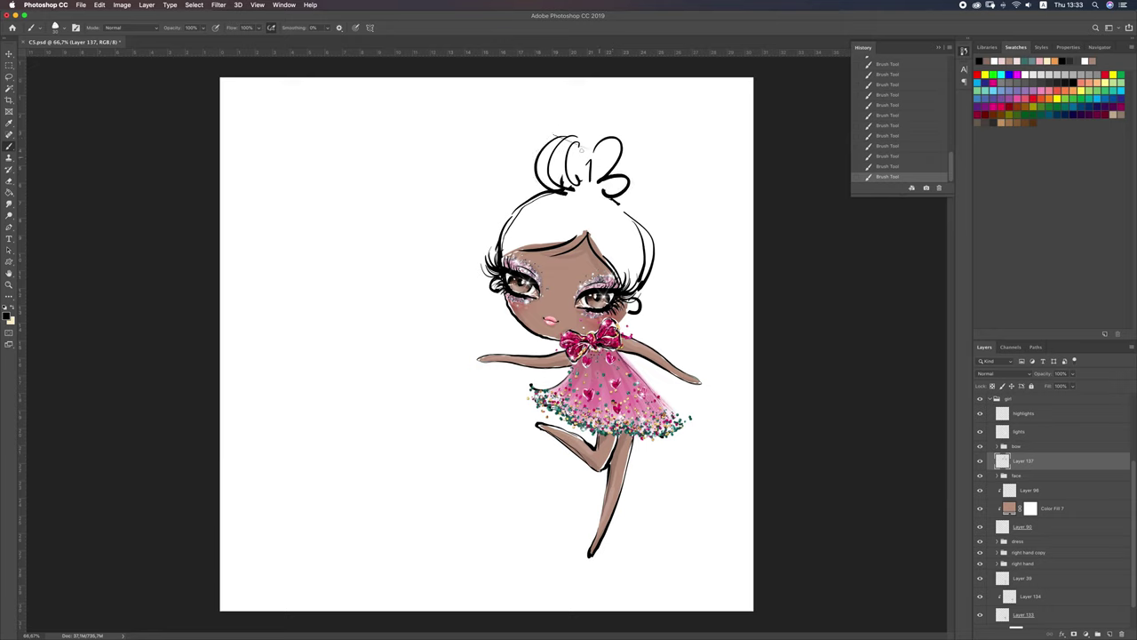
{"action": "mouse_move", "coordinate": [553, 142]}
{"action": "left_mouse_down"}
{"action": "mouse_move", "coordinate": [622, 149]}
{"action": "mouse_move", "coordinate": [624, 173]}
{"action": "mouse_move", "coordinate": [659, 186]}
{"action": "left_mouse_up"}
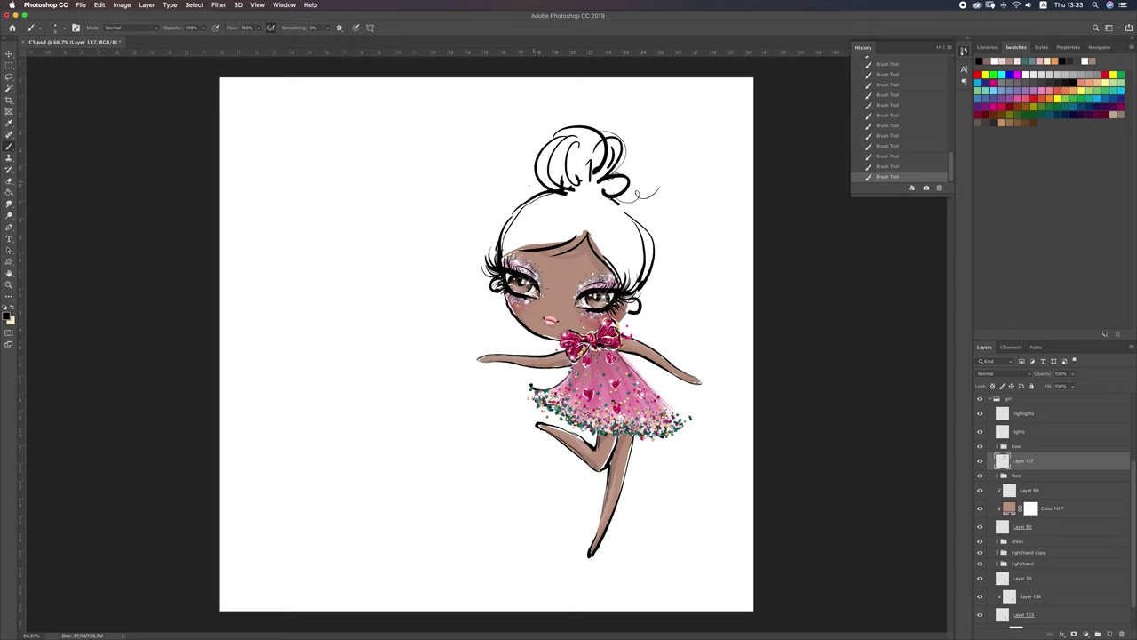
{"action": "left_click_drag", "start_coordinate": [614, 199], "coordinate": [648, 286]}
{"action": "key", "text": "ctrl+z"}
{"action": "left_click_drag", "start_coordinate": [622, 201], "coordinate": [653, 280]}
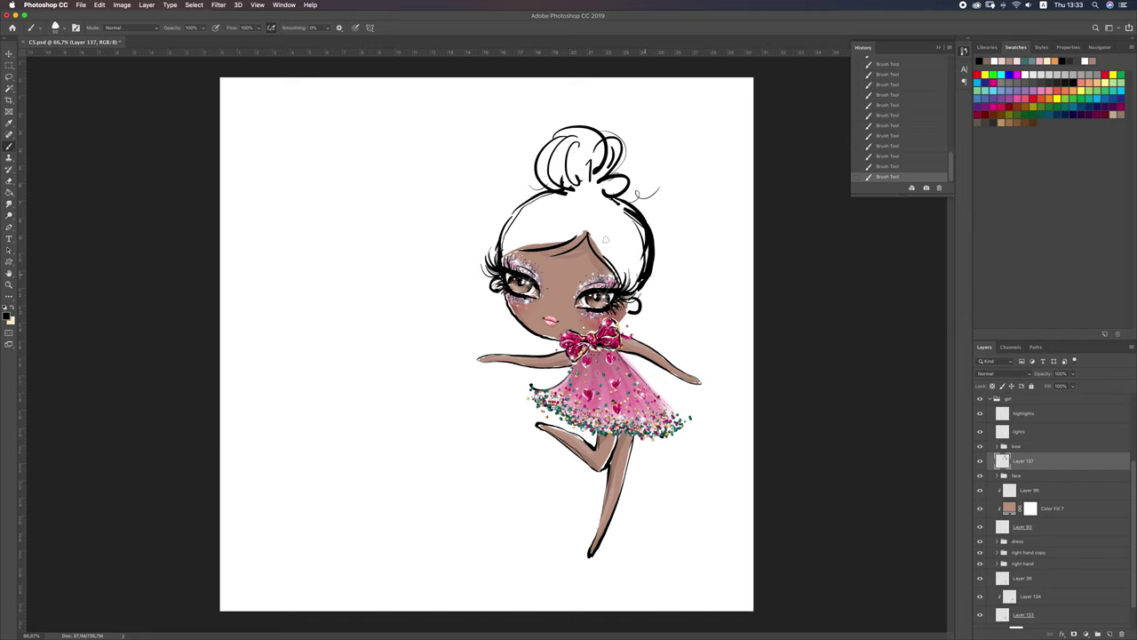
Darken the upper-left hair outline and add short strands down the hair
{"action": "left_click_drag", "start_coordinate": [561, 203], "coordinate": [508, 242]}
{"action": "key", "text": "ctrl+z"}
{"action": "left_click_drag", "start_coordinate": [561, 197], "coordinate": [506, 250]}
{"action": "left_click_drag", "start_coordinate": [565, 201], "coordinate": [541, 239]}
{"action": "left_click_drag", "start_coordinate": [588, 199], "coordinate": [585, 235]}
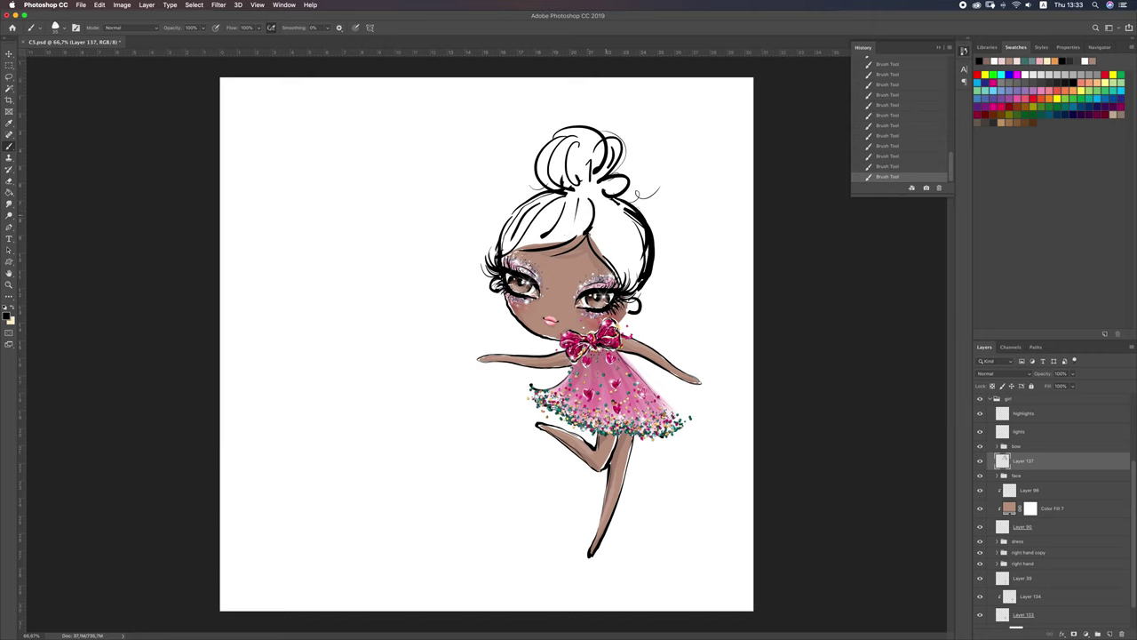
{"action": "mouse_move", "coordinate": [605, 196]}
{"action": "left_mouse_down"}
{"action": "mouse_move", "coordinate": [591, 256]}
{"action": "mouse_move", "coordinate": [606, 275]}
{"action": "left_mouse_up"}
{"action": "key", "text": "super+z"}
{"action": "key", "text": "super+z"}
{"action": "key", "text": "super+z"}
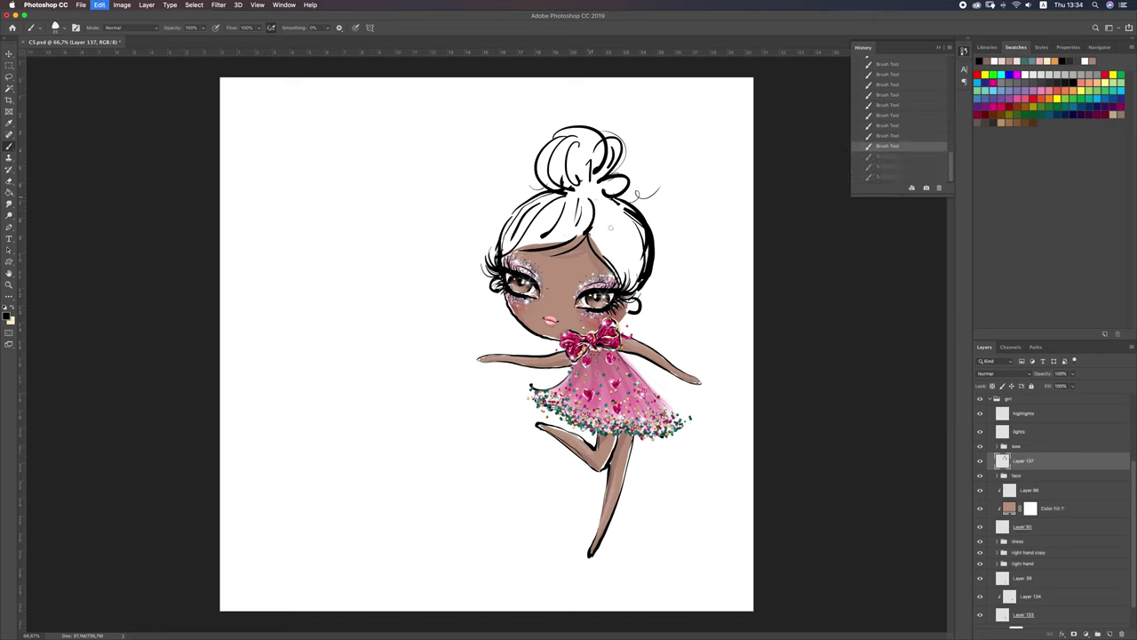
Add darker strands along the right and left edges of the hair
{"action": "mouse_move", "coordinate": [629, 199]}
{"action": "left_mouse_down"}
{"action": "mouse_move", "coordinate": [609, 260]}
{"action": "mouse_move", "coordinate": [627, 271]}
{"action": "left_mouse_up"}
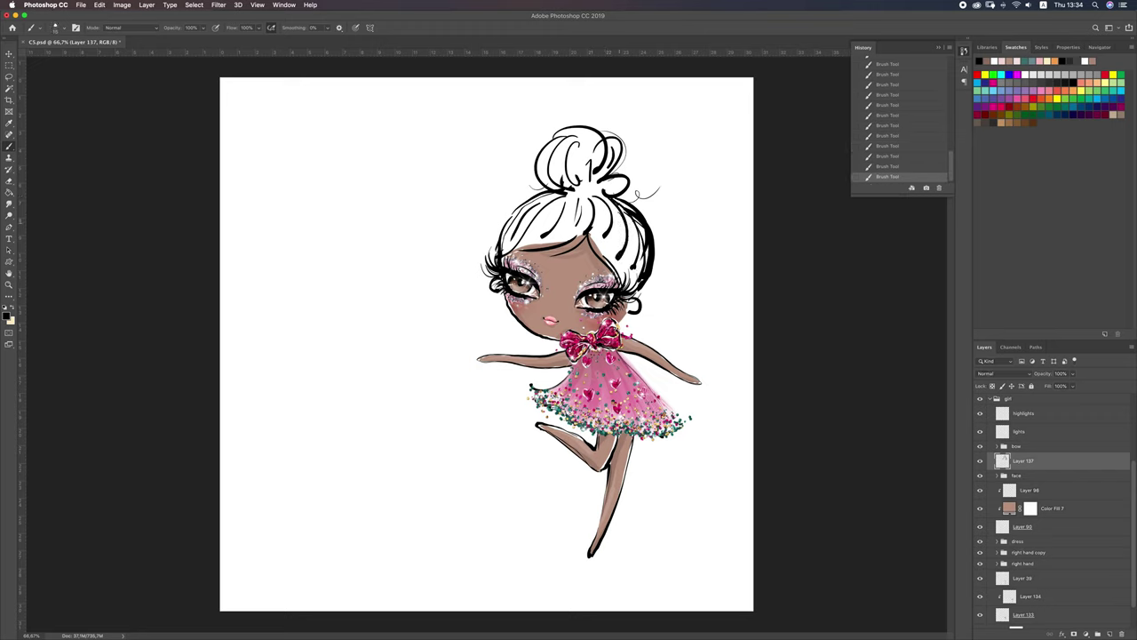
{"action": "left_click_drag", "start_coordinate": [636, 226], "coordinate": [628, 261]}
{"action": "left_click_drag", "start_coordinate": [661, 226], "coordinate": [651, 281]}
{"action": "left_click_drag", "start_coordinate": [531, 195], "coordinate": [503, 253]}
Erase stray marks near the chin and left cheek, and draw a curl by the left cheek
{"action": "key", "text": "e"}
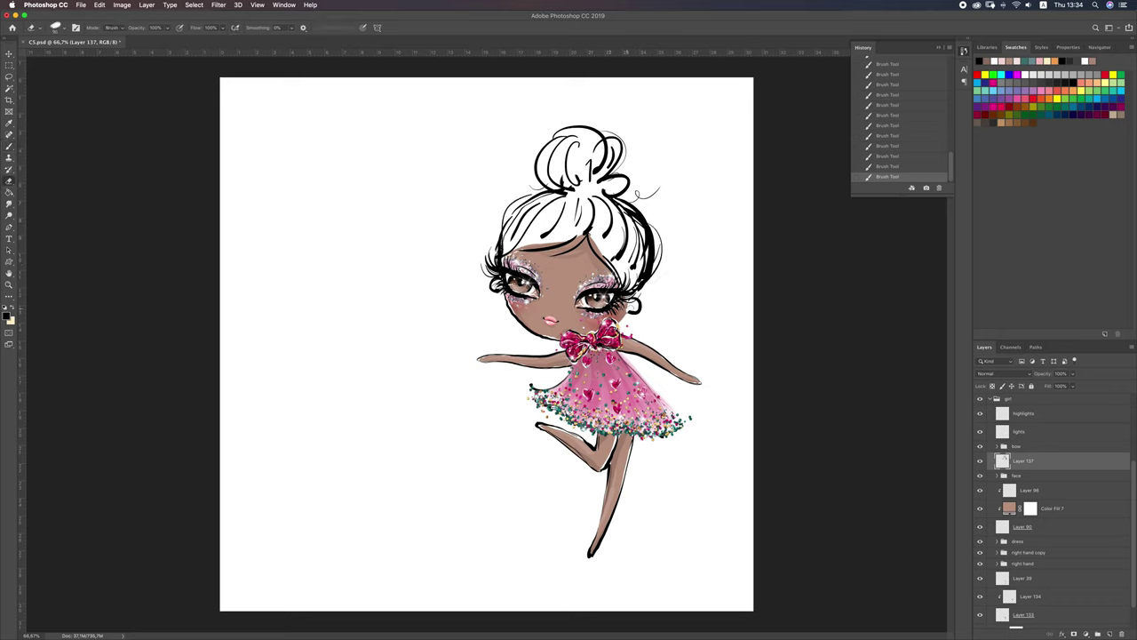
{"action": "mouse_move", "coordinate": [631, 302]}
{"action": "left_mouse_down"}
{"action": "mouse_move", "coordinate": [616, 325]}
{"action": "mouse_move", "coordinate": [640, 334]}
{"action": "left_mouse_up"}
{"action": "key", "text": "b"}
{"action": "key", "text": "ctrl+z"}
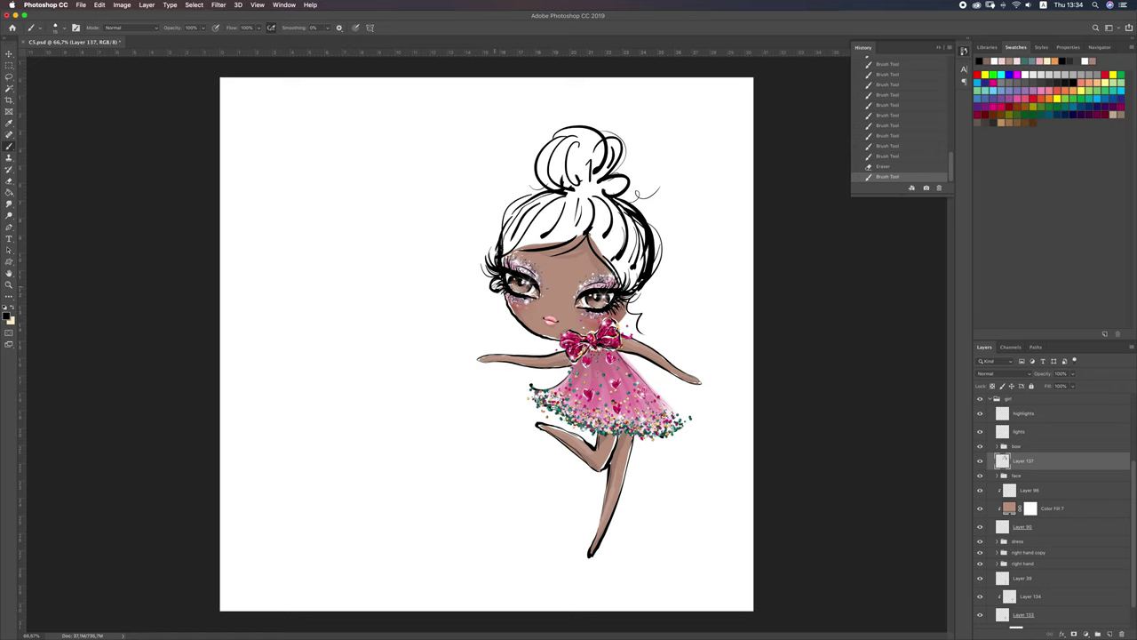
{"action": "key", "text": "e"}
{"action": "left_click", "coordinate": [495, 300]}
{"action": "key", "text": "b"}
{"action": "left_click_drag", "start_coordinate": [495, 300], "coordinate": [495, 331]}
{"action": "key", "text": "ctrl+z"}
{"action": "left_click", "coordinate": [1102, 476]}
On a new layer, fill the hair dark brown with the 'Dry, Heavy Load' Mixer Brush
{"action": "left_click", "coordinate": [1107, 634]}
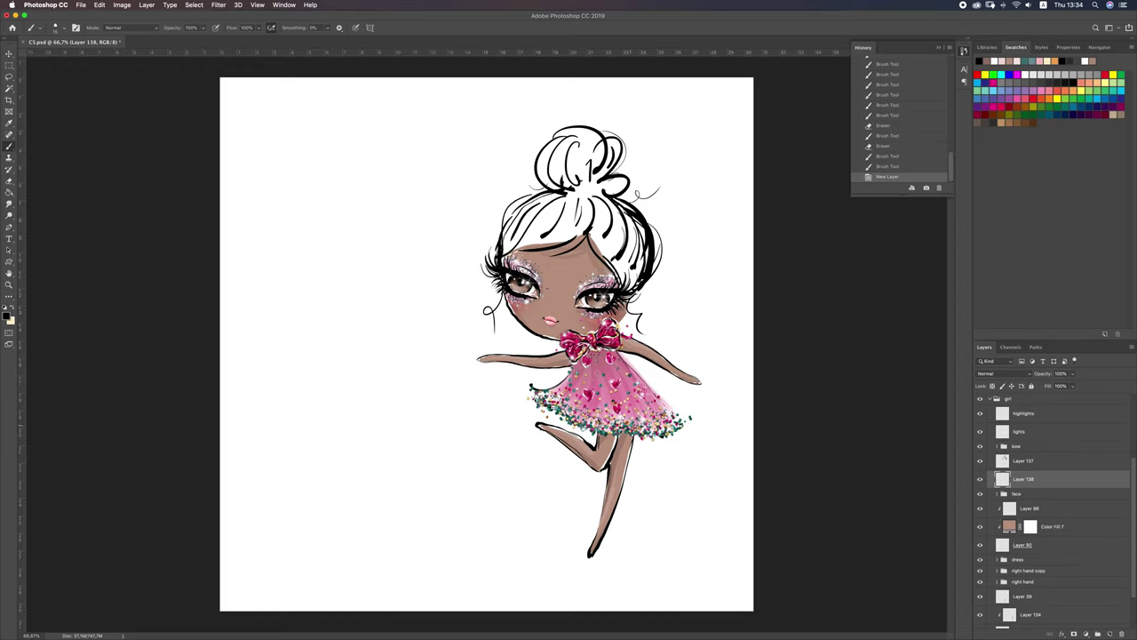
{"action": "right_click", "coordinate": [622, 400]}
{"action": "double_click", "coordinate": [717, 455]}
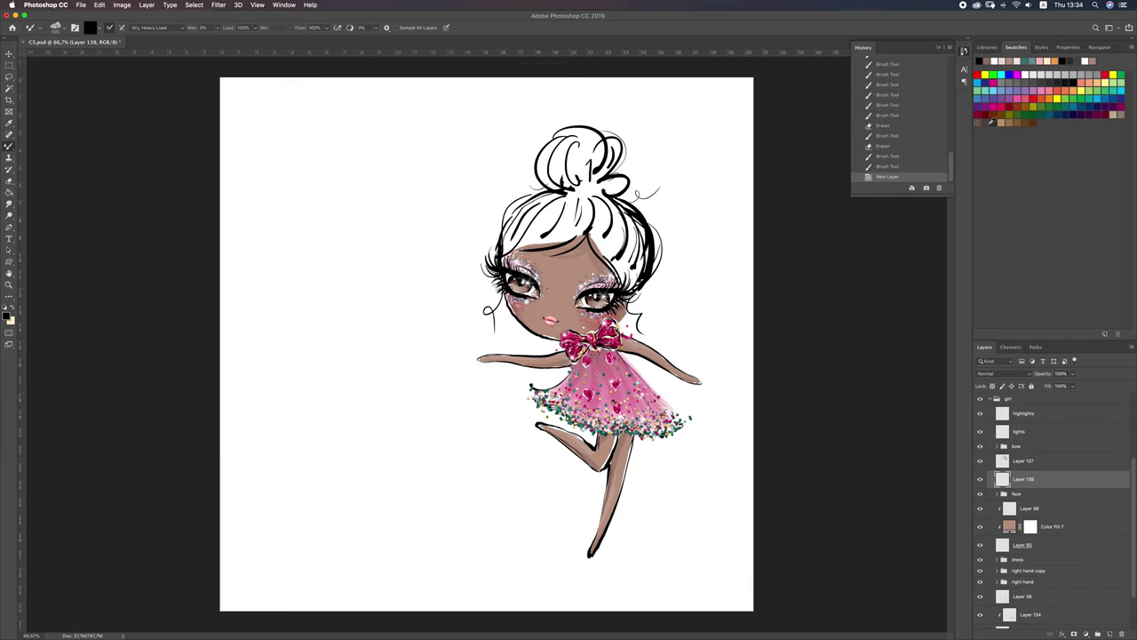
{"action": "mouse_move", "coordinate": [619, 213]}
{"action": "left_mouse_down"}
{"action": "mouse_move", "coordinate": [620, 238]}
{"action": "mouse_move", "coordinate": [600, 250]}
{"action": "mouse_move", "coordinate": [629, 266]}
{"action": "left_mouse_up"}
{"action": "left_click_drag", "start_coordinate": [594, 199], "coordinate": [611, 254]}
{"action": "mouse_move", "coordinate": [613, 212]}
{"action": "left_mouse_down"}
{"action": "mouse_move", "coordinate": [615, 256]}
{"action": "mouse_move", "coordinate": [638, 270]}
{"action": "mouse_move", "coordinate": [622, 277]}
{"action": "mouse_move", "coordinate": [631, 284]}
{"action": "left_mouse_up"}
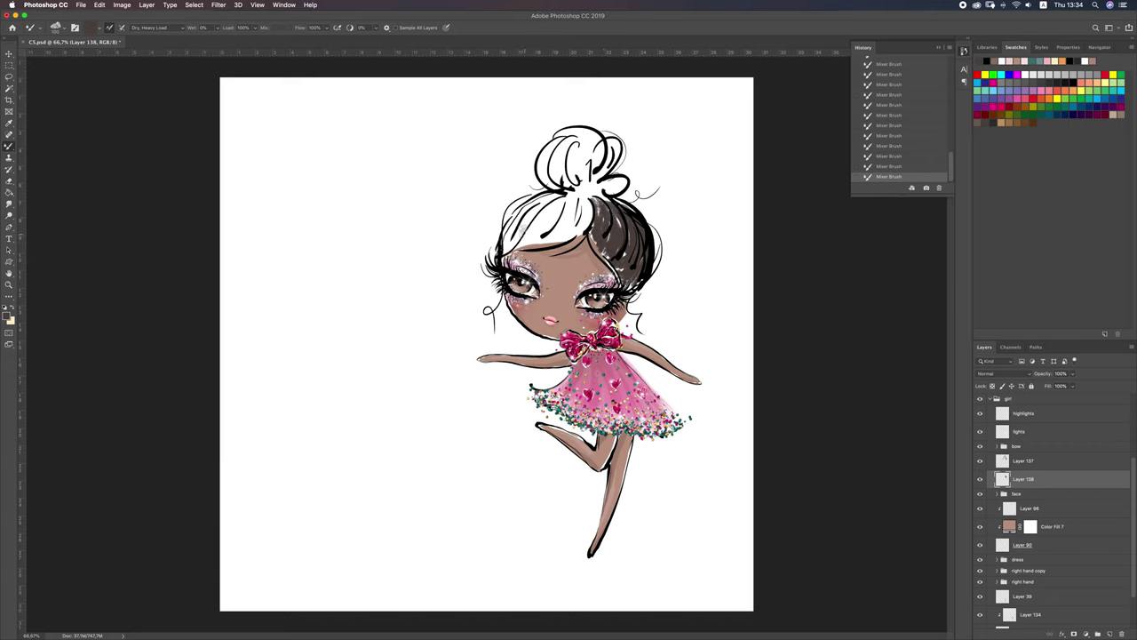
{"action": "mouse_move", "coordinate": [547, 205]}
{"action": "left_mouse_down"}
{"action": "mouse_move", "coordinate": [511, 242]}
{"action": "mouse_move", "coordinate": [524, 247]}
{"action": "left_mouse_up"}
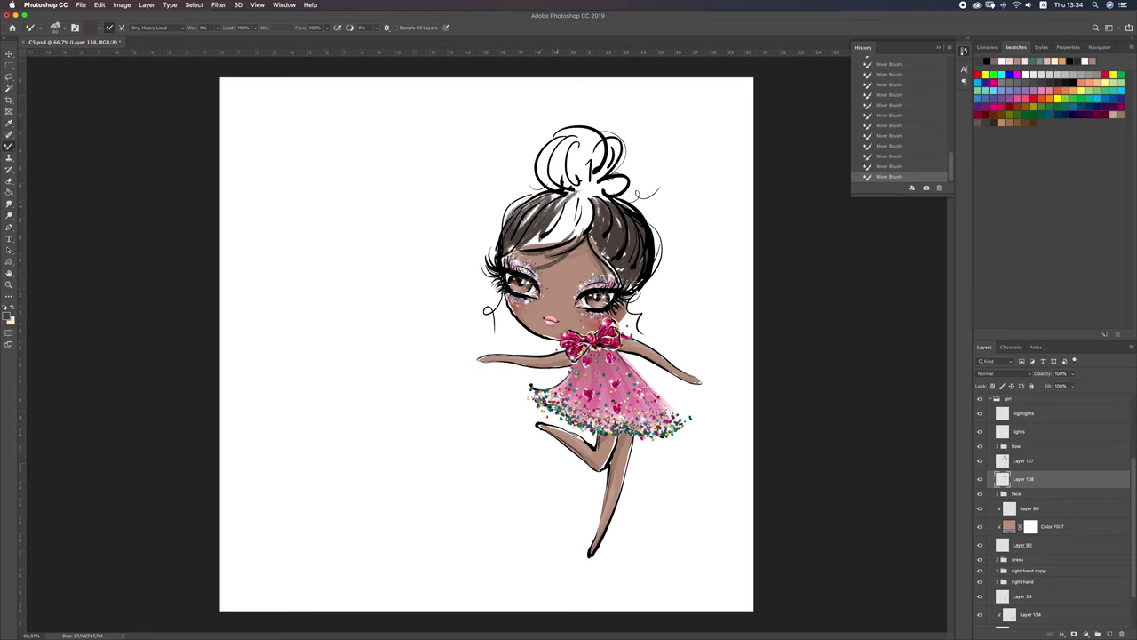
{"action": "mouse_move", "coordinate": [538, 229]}
{"action": "left_mouse_down"}
{"action": "mouse_move", "coordinate": [582, 208]}
{"action": "mouse_move", "coordinate": [533, 245]}
{"action": "left_mouse_up"}
Shade the bun's left, top-left, and right lobes in blended brown
{"action": "mouse_move", "coordinate": [561, 142]}
{"action": "left_mouse_down"}
{"action": "mouse_move", "coordinate": [544, 186]}
{"action": "mouse_move", "coordinate": [573, 142]}
{"action": "mouse_move", "coordinate": [562, 191]}
{"action": "mouse_move", "coordinate": [579, 185]}
{"action": "mouse_move", "coordinate": [561, 176]}
{"action": "left_mouse_up"}
{"action": "mouse_move", "coordinate": [576, 124]}
{"action": "left_mouse_down"}
{"action": "mouse_move", "coordinate": [569, 194]}
{"action": "mouse_move", "coordinate": [601, 165]}
{"action": "mouse_move", "coordinate": [587, 183]}
{"action": "mouse_move", "coordinate": [595, 188]}
{"action": "left_mouse_up"}
{"action": "mouse_move", "coordinate": [618, 140]}
{"action": "left_mouse_down"}
{"action": "mouse_move", "coordinate": [588, 201]}
{"action": "mouse_move", "coordinate": [620, 186]}
{"action": "left_mouse_up"}
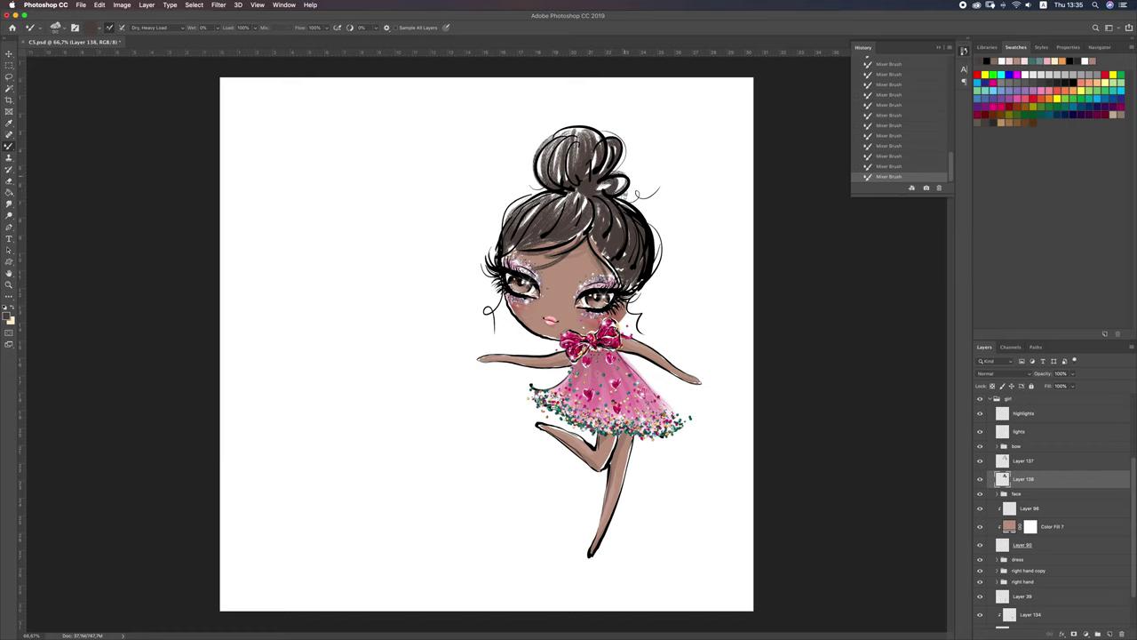
{"action": "left_click_drag", "start_coordinate": [625, 144], "coordinate": [629, 178]}
Shade the bun's left and top edges with the mixer brush
{"action": "left_click_drag", "start_coordinate": [542, 140], "coordinate": [533, 185]}
{"action": "left_click_drag", "start_coordinate": [545, 129], "coordinate": [573, 133]}
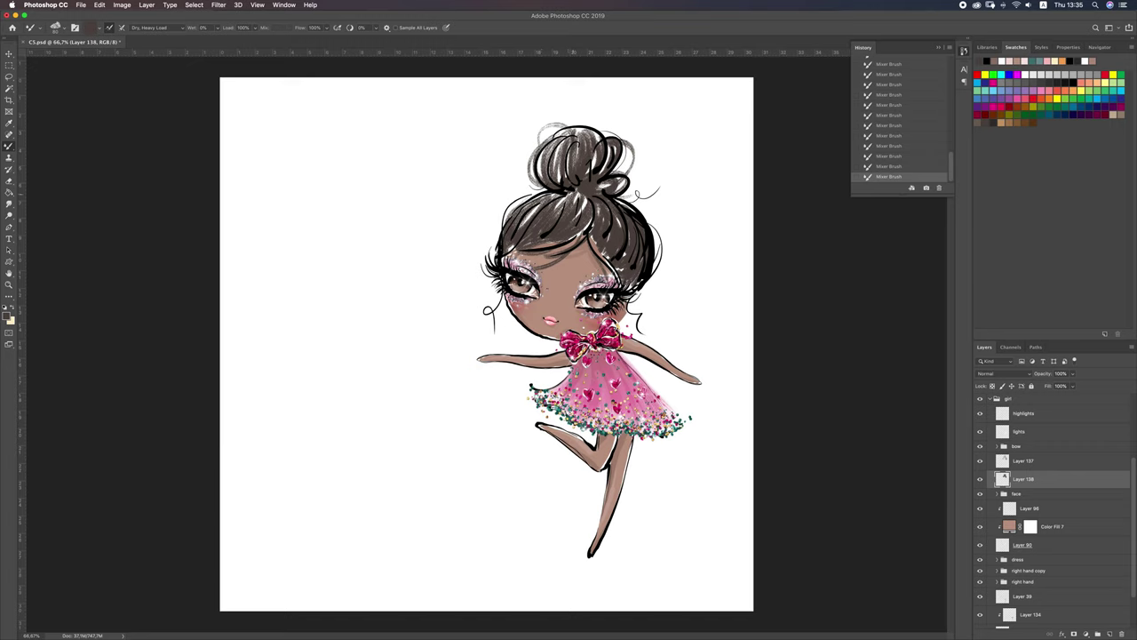
{"action": "key", "text": "ctrl+z"}
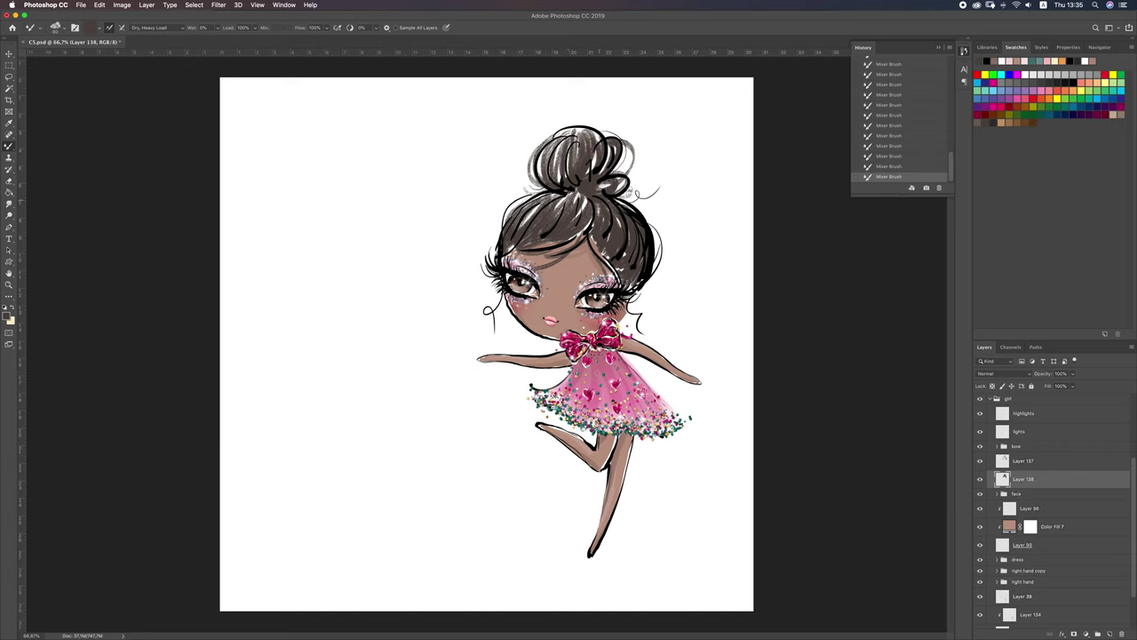
{"action": "key", "text": "ctrl+z"}
{"action": "key", "text": "ctrl+shift+z"}
{"action": "key", "text": "ctrl+shift+z"}
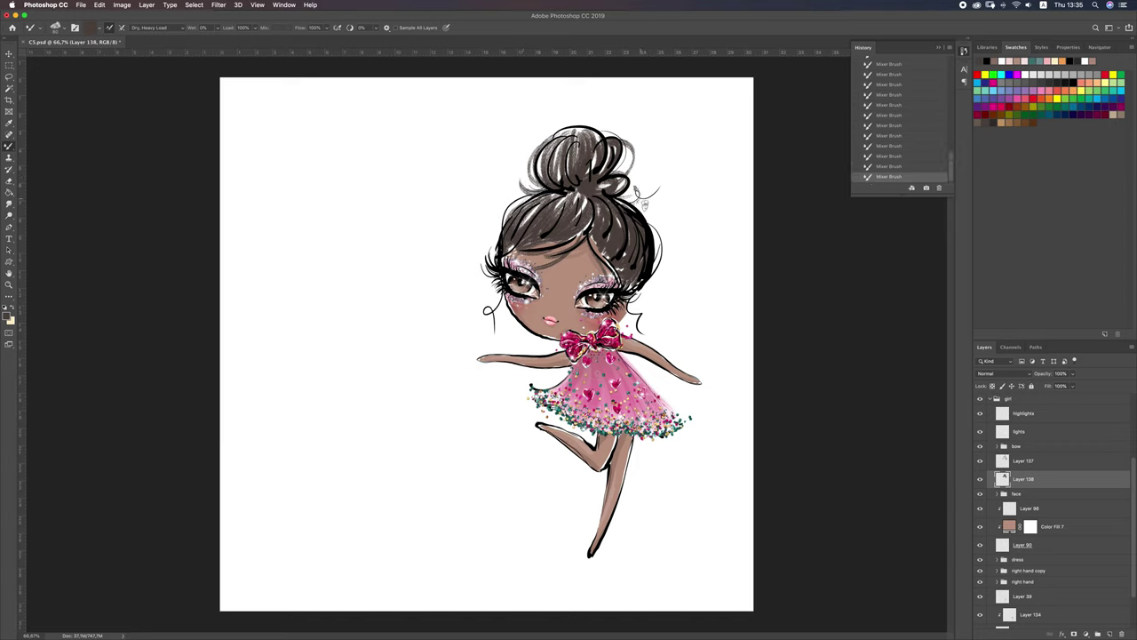
Add curling wisps at the bun's top-right and beside both sides of the face
{"action": "left_click_drag", "start_coordinate": [636, 195], "coordinate": [669, 174]}
{"action": "left_click_drag", "start_coordinate": [633, 300], "coordinate": [645, 325]}
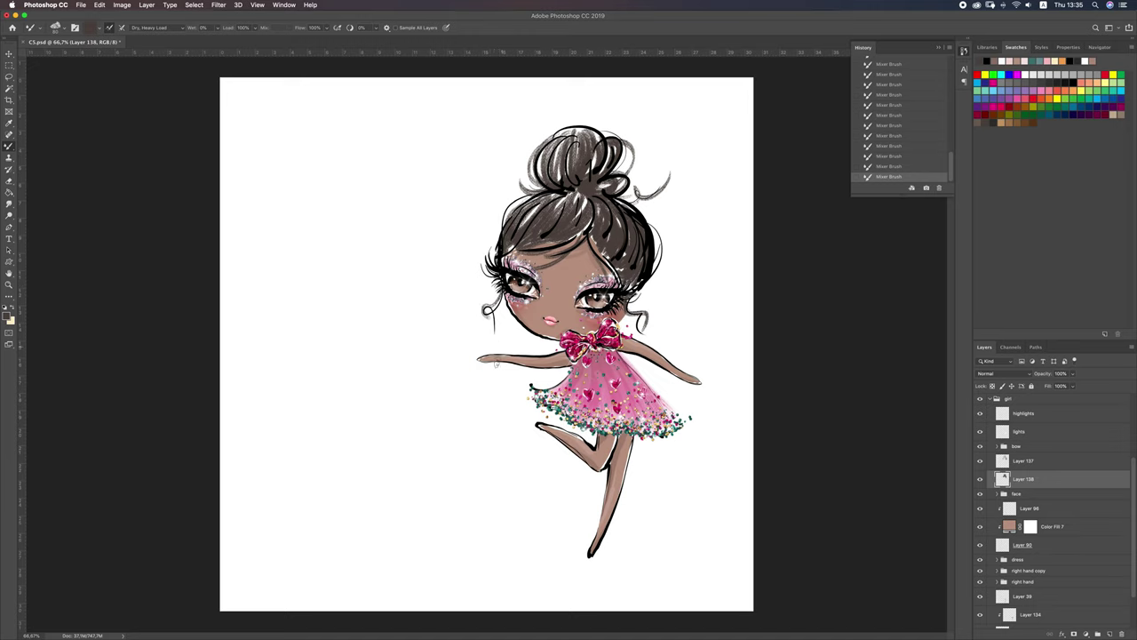
{"action": "mouse_move", "coordinate": [498, 294]}
{"action": "left_mouse_down"}
{"action": "mouse_move", "coordinate": [487, 318]}
{"action": "mouse_move", "coordinate": [499, 342]}
{"action": "left_mouse_up"}
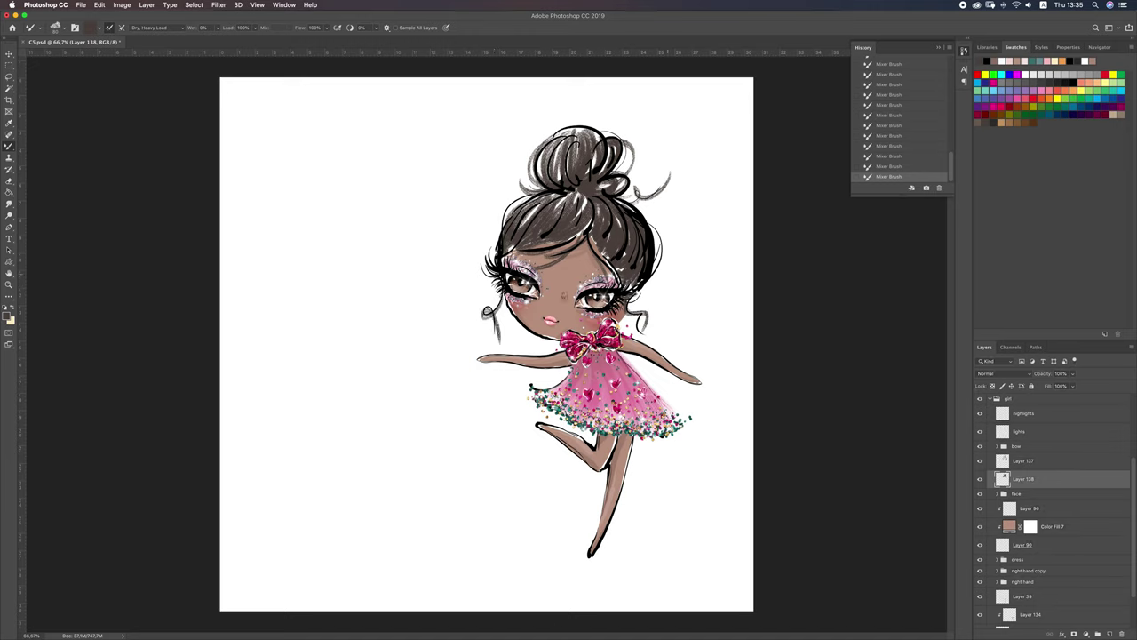
{"action": "left_click_drag", "start_coordinate": [488, 304], "coordinate": [495, 331]}
{"action": "key", "text": "ctrl+z"}
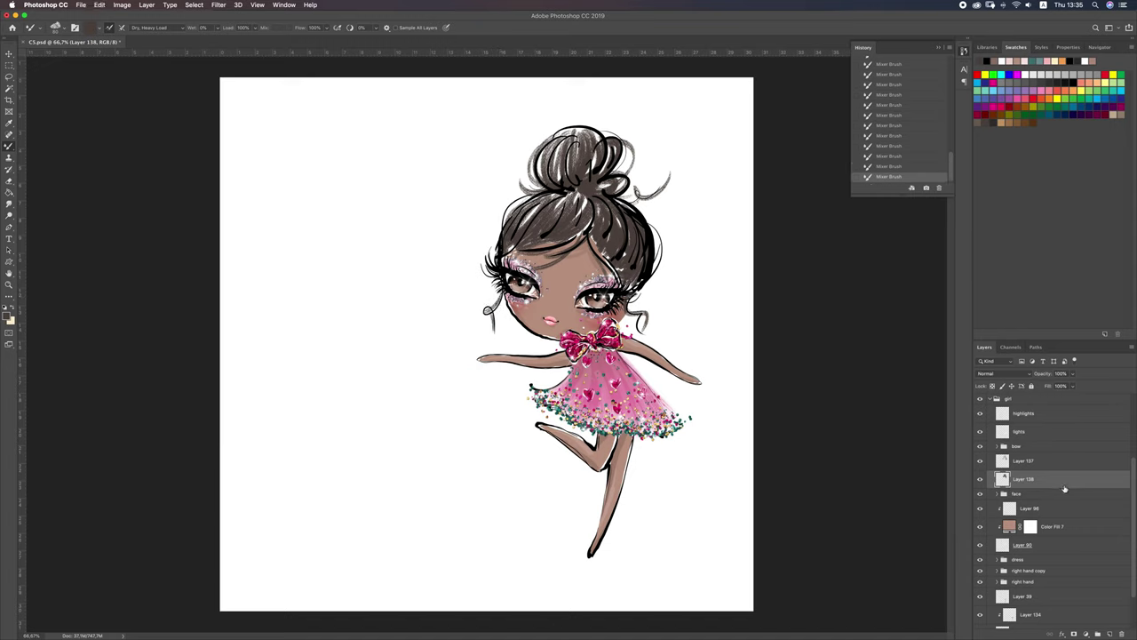
Paint dark brown and black shading strands through the hair bun
{"action": "left_click", "coordinate": [1018, 60]}
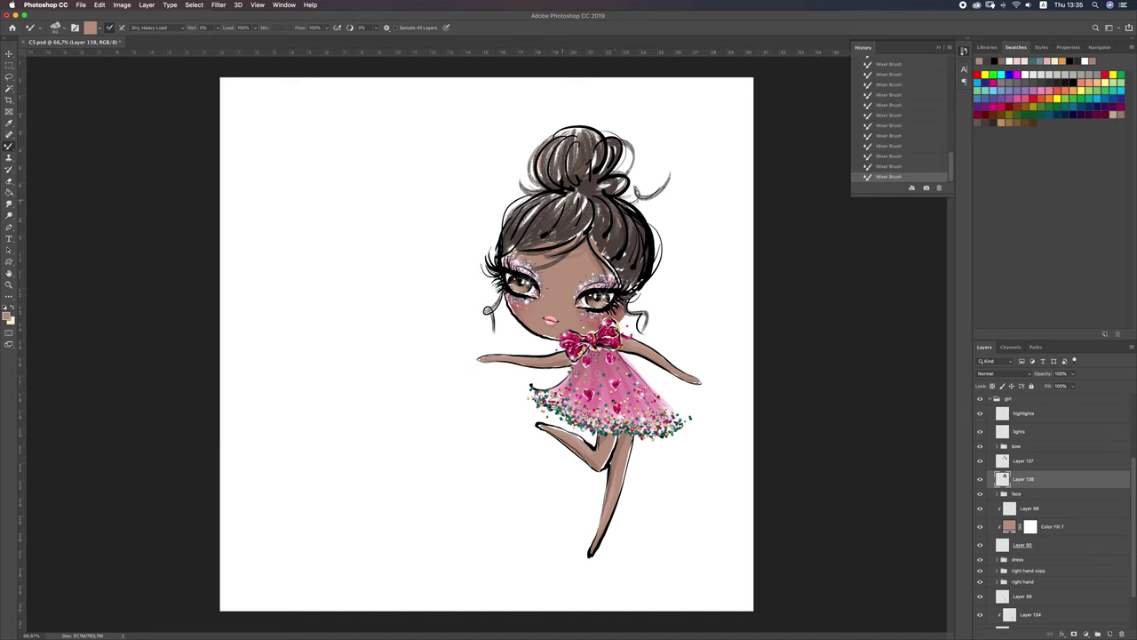
{"action": "left_click_drag", "start_coordinate": [580, 217], "coordinate": [586, 191]}
{"action": "left_click", "coordinate": [993, 120]}
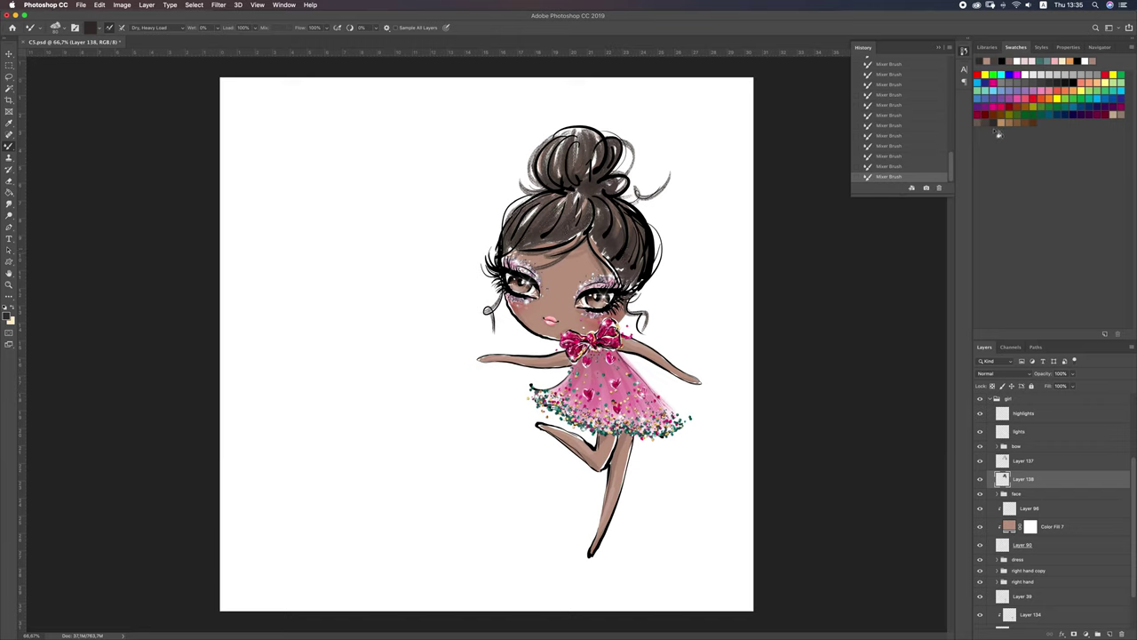
{"action": "left_click", "coordinate": [1002, 61]}
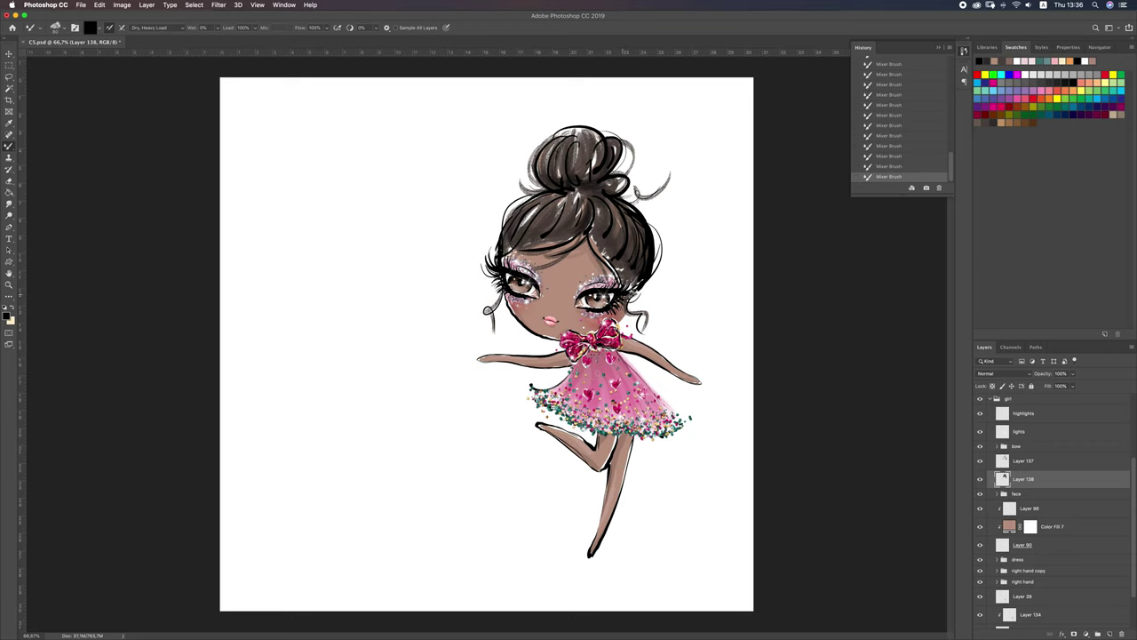
{"action": "right_click", "coordinate": [632, 294]}
Switch to the standard brush and paint light highlight strands on the hair and bun
{"action": "key", "text": "shift+b"}
{"action": "key", "text": "Escape"}
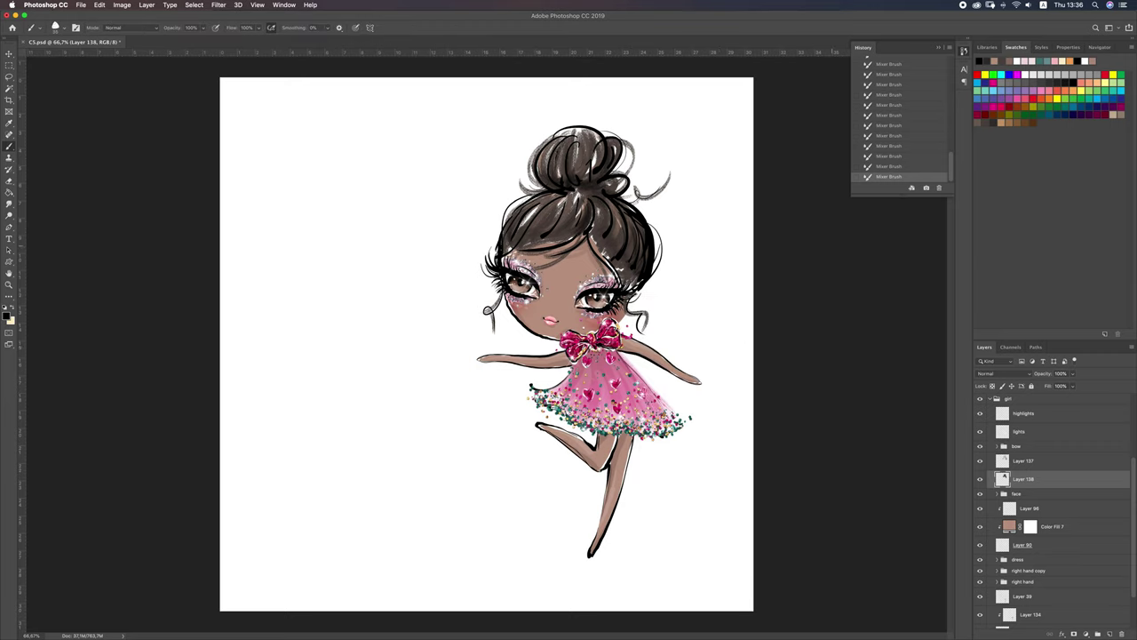
{"action": "left_click", "coordinate": [685, 140], "text": "alt"}
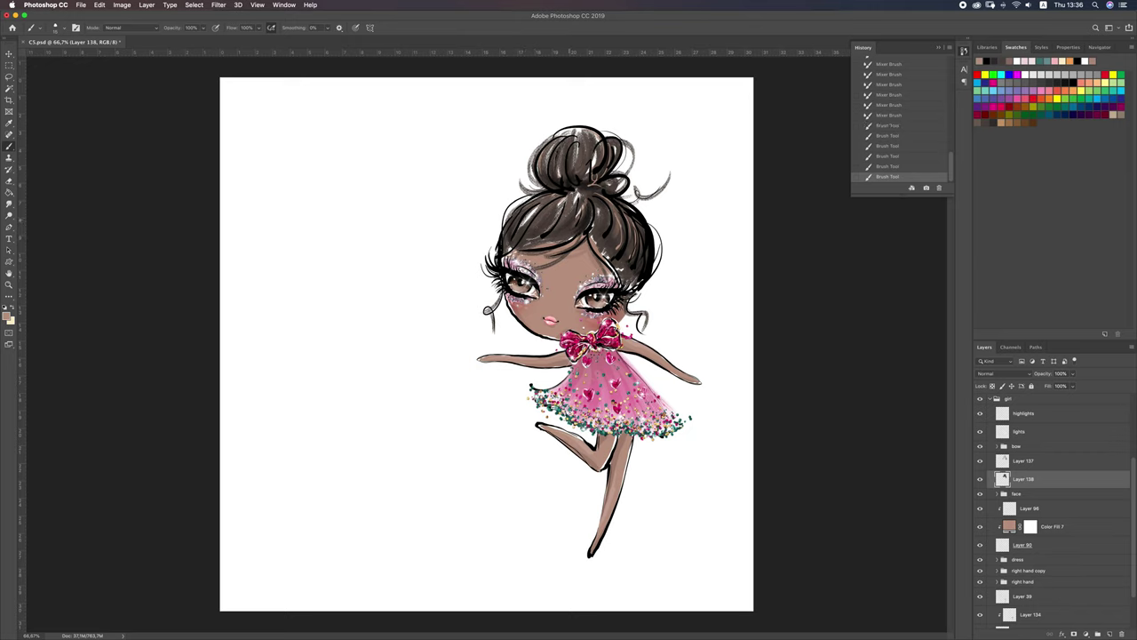
{"action": "left_click_drag", "start_coordinate": [588, 197], "coordinate": [579, 236]}
{"action": "left_click_drag", "start_coordinate": [551, 147], "coordinate": [544, 184]}
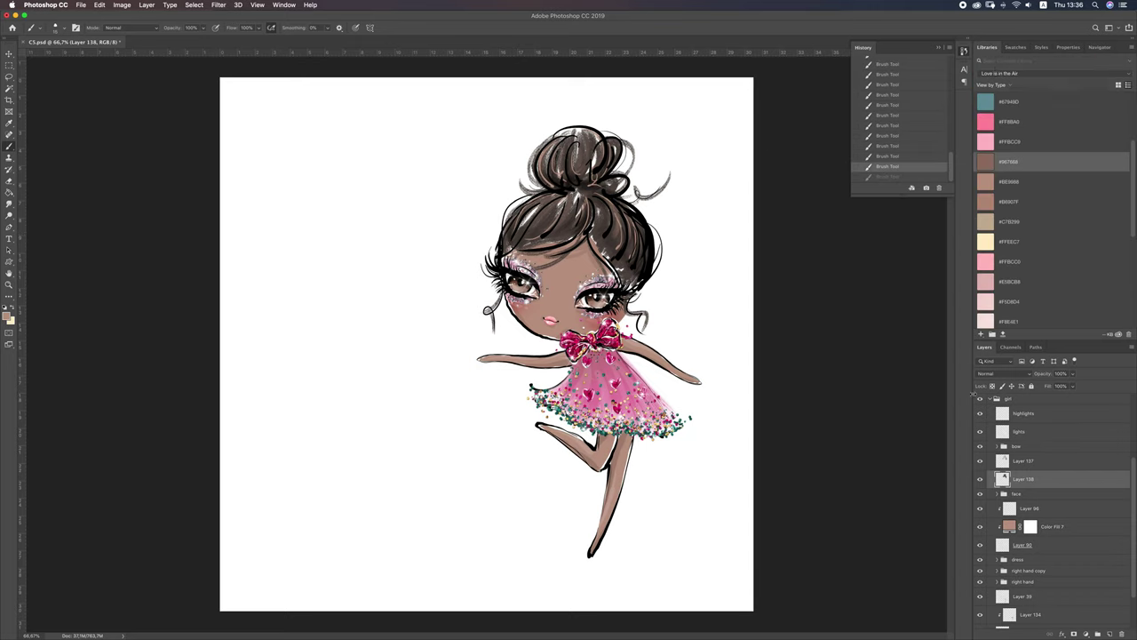
Paint pale #FFEEC7 highlight strands across the hair and bun, removing the last two
{"action": "left_click", "coordinate": [1009, 240]}
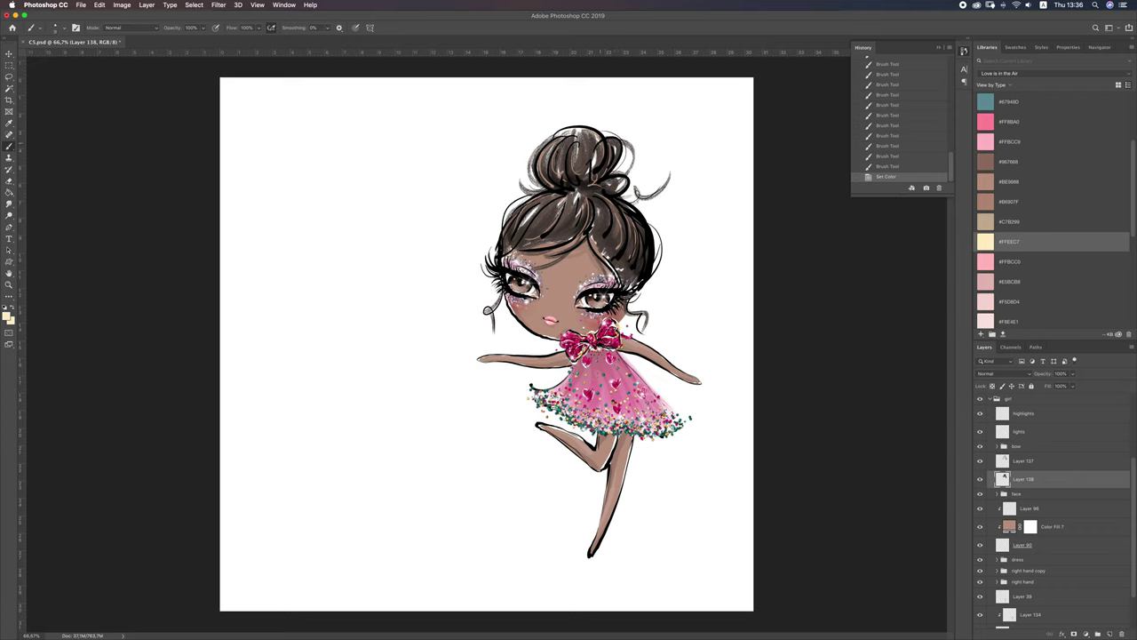
{"action": "mouse_move", "coordinate": [569, 147]}
{"action": "left_mouse_down"}
{"action": "mouse_move", "coordinate": [564, 184]}
{"action": "mouse_move", "coordinate": [600, 224]}
{"action": "left_mouse_up"}
{"action": "left_click_drag", "start_coordinate": [604, 225], "coordinate": [596, 237]}
{"action": "mouse_move", "coordinate": [578, 146]}
{"action": "left_mouse_down"}
{"action": "mouse_move", "coordinate": [573, 177]}
{"action": "mouse_move", "coordinate": [591, 182]}
{"action": "mouse_move", "coordinate": [556, 187]}
{"action": "left_mouse_up"}
{"action": "left_click_drag", "start_coordinate": [644, 229], "coordinate": [641, 260]}
{"action": "left_click_drag", "start_coordinate": [591, 199], "coordinate": [582, 237]}
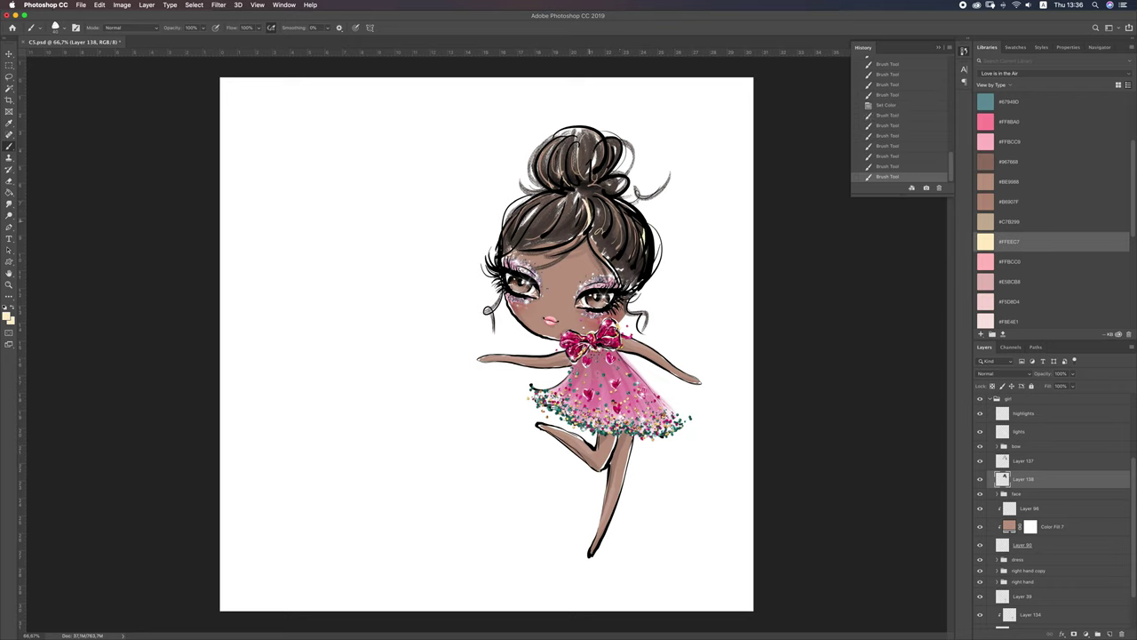
{"action": "left_click_drag", "start_coordinate": [527, 203], "coordinate": [510, 238]}
{"action": "mouse_move", "coordinate": [582, 152]}
{"action": "left_mouse_down"}
{"action": "mouse_move", "coordinate": [577, 171]}
{"action": "mouse_move", "coordinate": [609, 174]}
{"action": "left_mouse_up"}
{"action": "key", "text": "ctrl+z"}
{"action": "key", "text": "ctrl+z"}
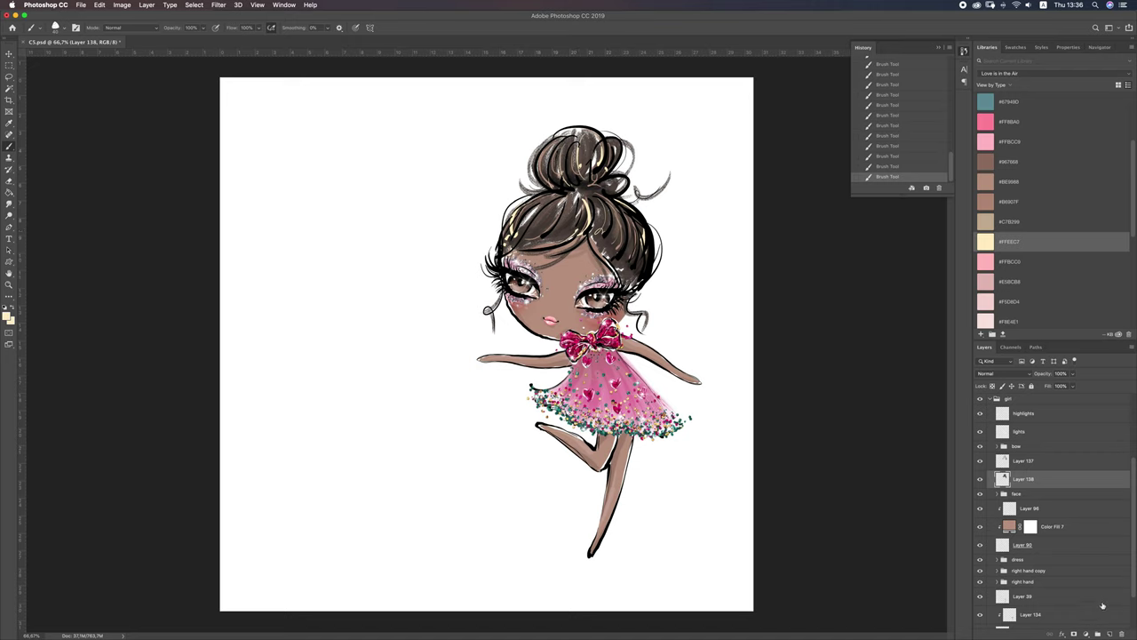
{"action": "left_click", "coordinate": [1110, 634]}
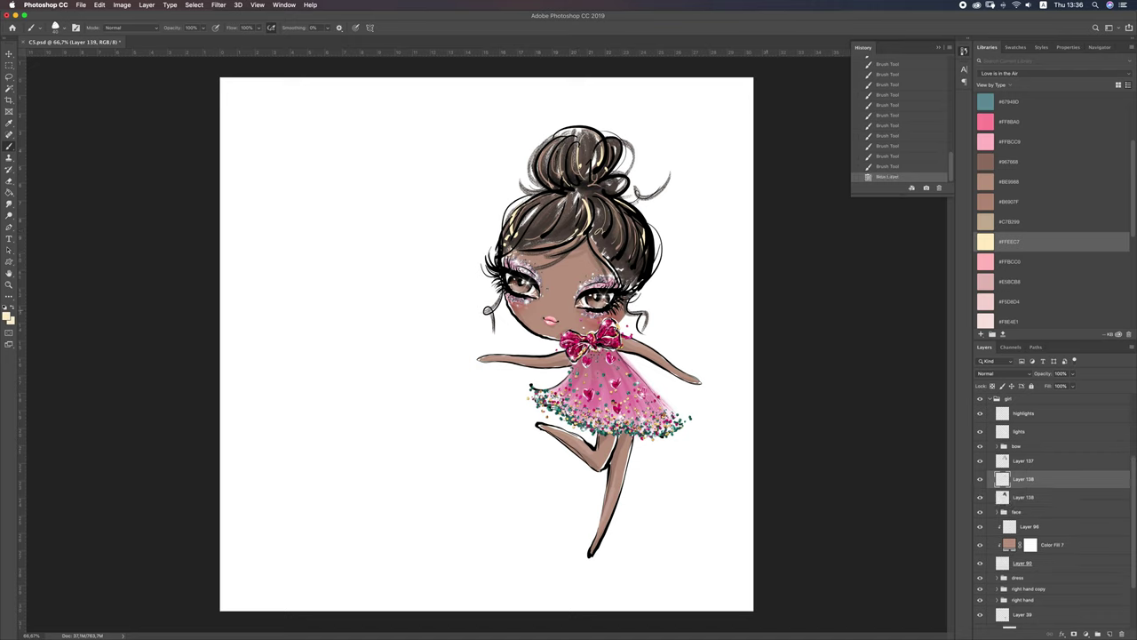
Move Layer 139 above Layer 137, choose a Hexagon Glitter brush, and apply the Layer 24 style
{"action": "left_click_drag", "start_coordinate": [1023, 479], "coordinate": [1024, 462]}
{"action": "right_click", "coordinate": [698, 311]}
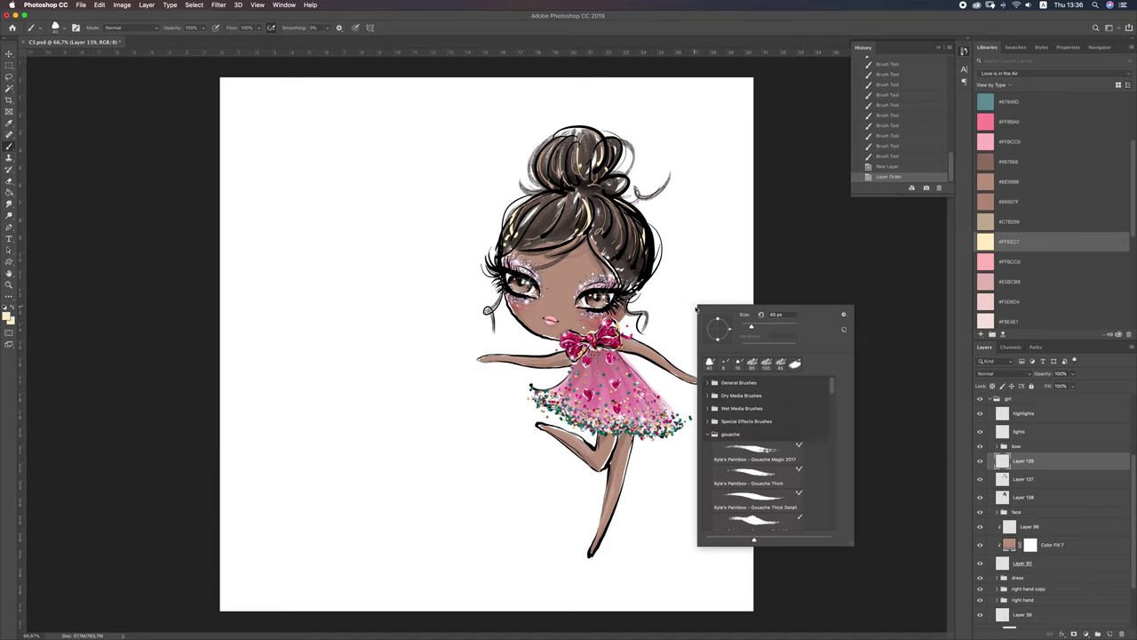
{"action": "left_click", "coordinate": [714, 446]}
{"action": "double_click", "coordinate": [718, 500]}
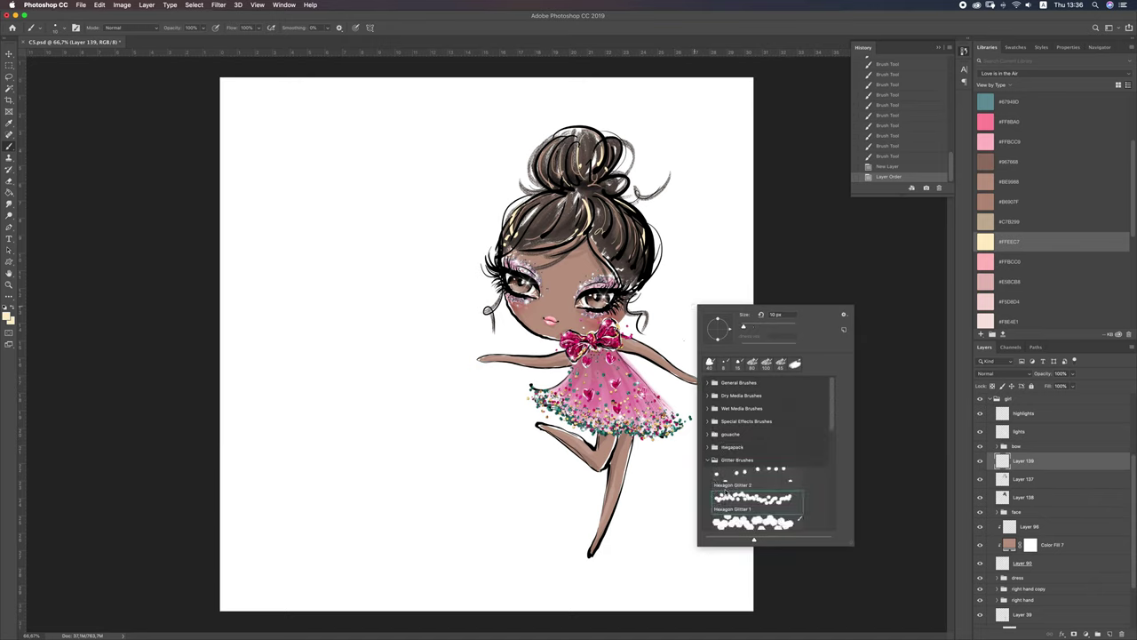
{"action": "scroll", "coordinate": [1129, 187], "scroll_direction": "down", "scroll_amount": 2}
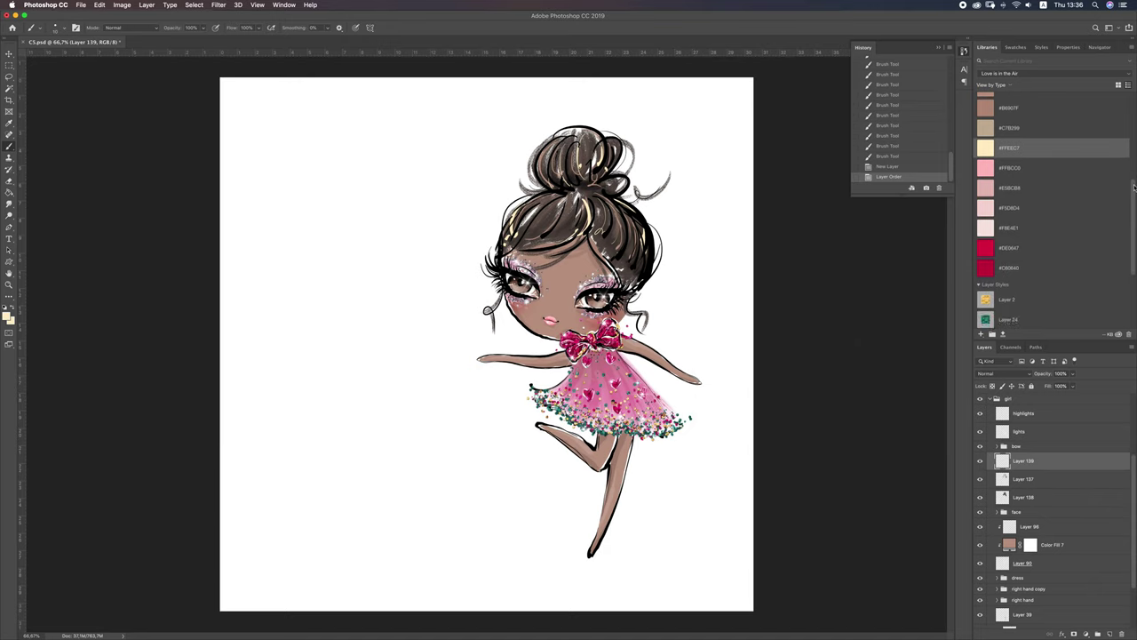
{"action": "scroll", "coordinate": [1129, 195], "scroll_direction": "down", "scroll_amount": 2}
{"action": "scroll", "coordinate": [1130, 205], "scroll_direction": "down", "scroll_amount": 2}
{"action": "scroll", "coordinate": [1132, 214], "scroll_direction": "down", "scroll_amount": 1}
{"action": "scroll", "coordinate": [1132, 213], "scroll_direction": "down", "scroll_amount": 1}
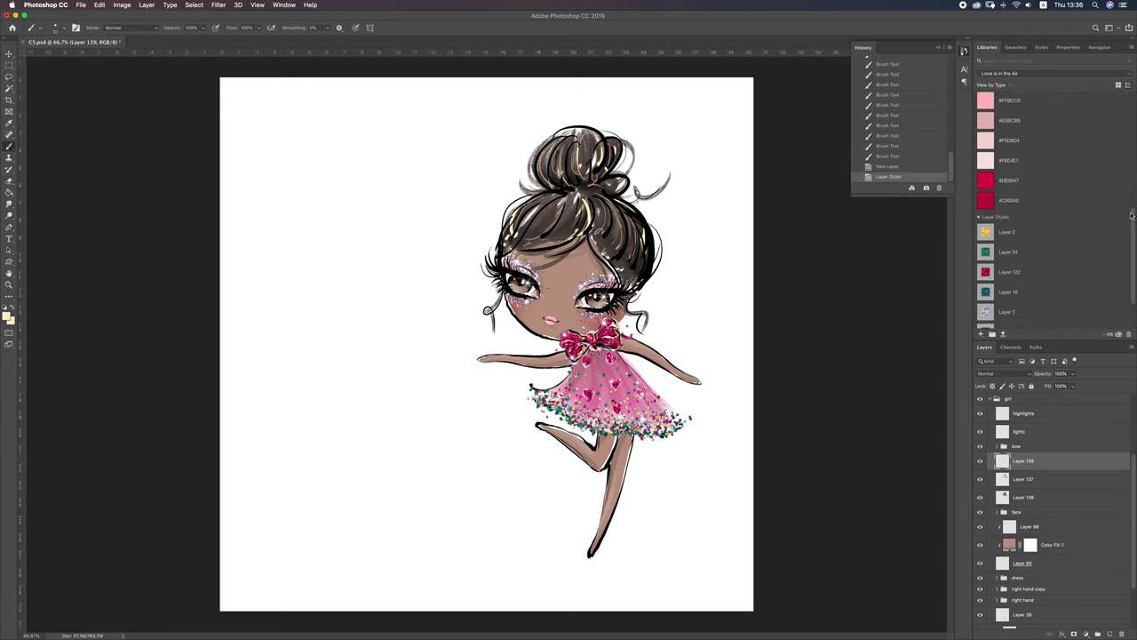
{"action": "left_click", "coordinate": [985, 249]}
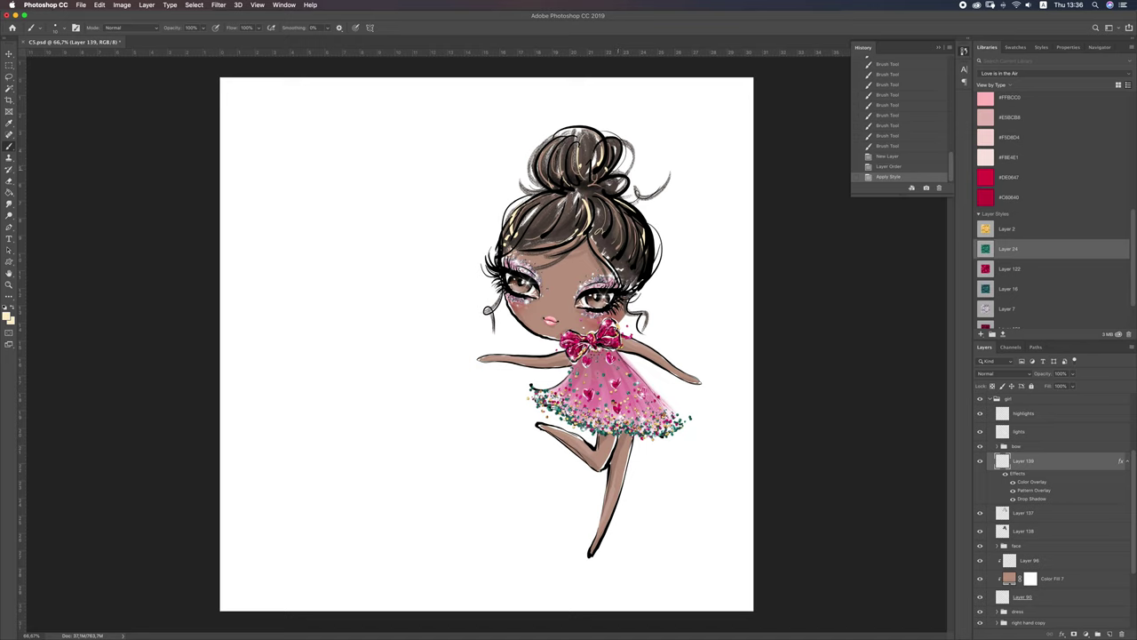
Enlarge the brush to 35 px and dab green glitter into the hair and bun
{"action": "key", "text": "bracketright"}
{"action": "key", "text": "bracketright"}
{"action": "key", "text": "bracketright"}
{"action": "left_click", "coordinate": [547, 182]}
{"action": "left_click", "coordinate": [554, 181]}
{"action": "left_click", "coordinate": [558, 181]}
{"action": "left_click", "coordinate": [561, 179]}
{"action": "left_click", "coordinate": [573, 185]}
Paint thin green glitter strands through the hair and along its left edge
{"action": "right_click", "coordinate": [654, 258]}
{"action": "key", "text": "Escape"}
{"action": "mouse_move", "coordinate": [572, 237]}
{"action": "left_mouse_down"}
{"action": "mouse_move", "coordinate": [584, 210]}
{"action": "mouse_move", "coordinate": [650, 267]}
{"action": "mouse_move", "coordinate": [642, 286]}
{"action": "left_mouse_up"}
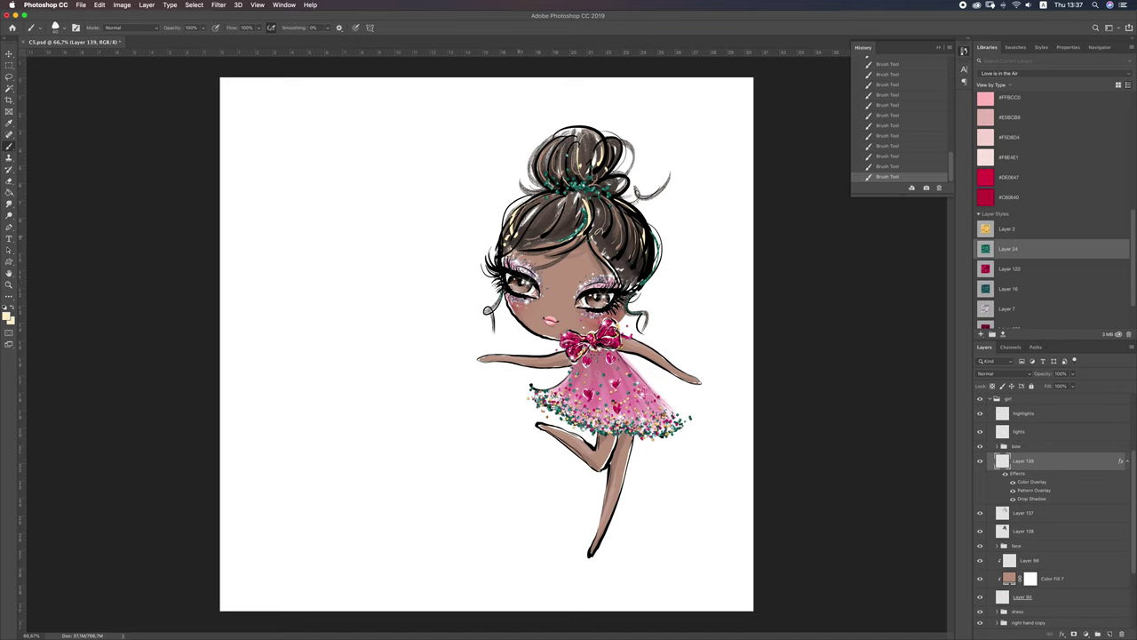
{"action": "left_click_drag", "start_coordinate": [502, 215], "coordinate": [495, 259]}
{"action": "left_click_drag", "start_coordinate": [536, 198], "coordinate": [518, 207]}
{"action": "left_click", "coordinate": [1109, 633]}
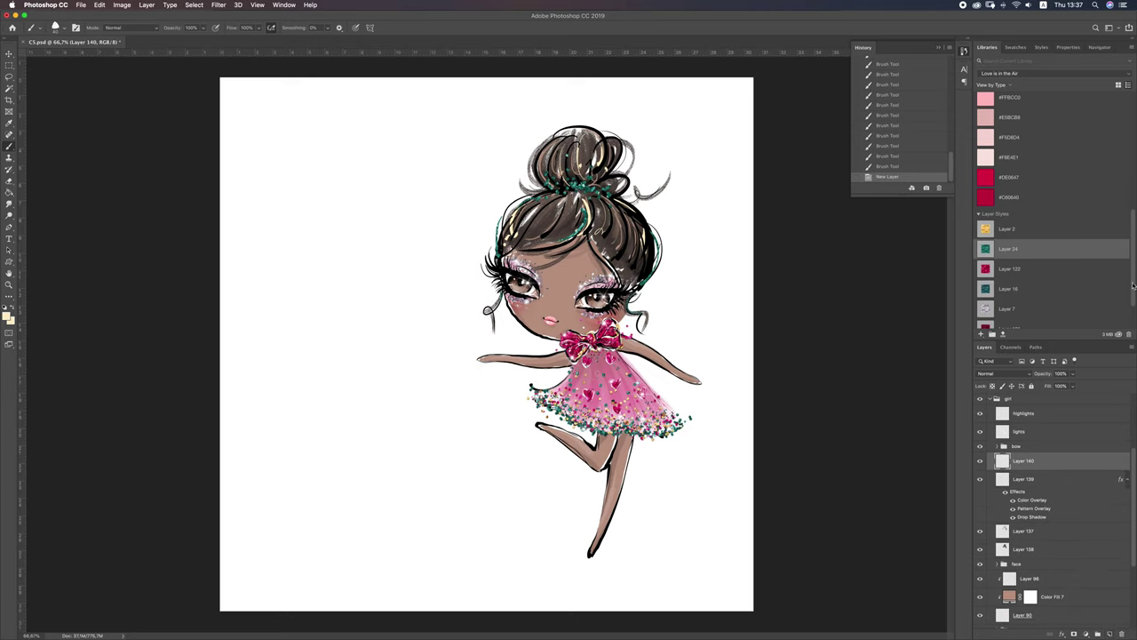
Apply the gold Layer 100 library style to Layer 140 and choose a glitter brush
{"action": "scroll", "coordinate": [1042, 258], "scroll_direction": "down", "scroll_amount": 3}
{"action": "left_click", "coordinate": [999, 301]}
{"action": "right_click", "coordinate": [682, 219]}
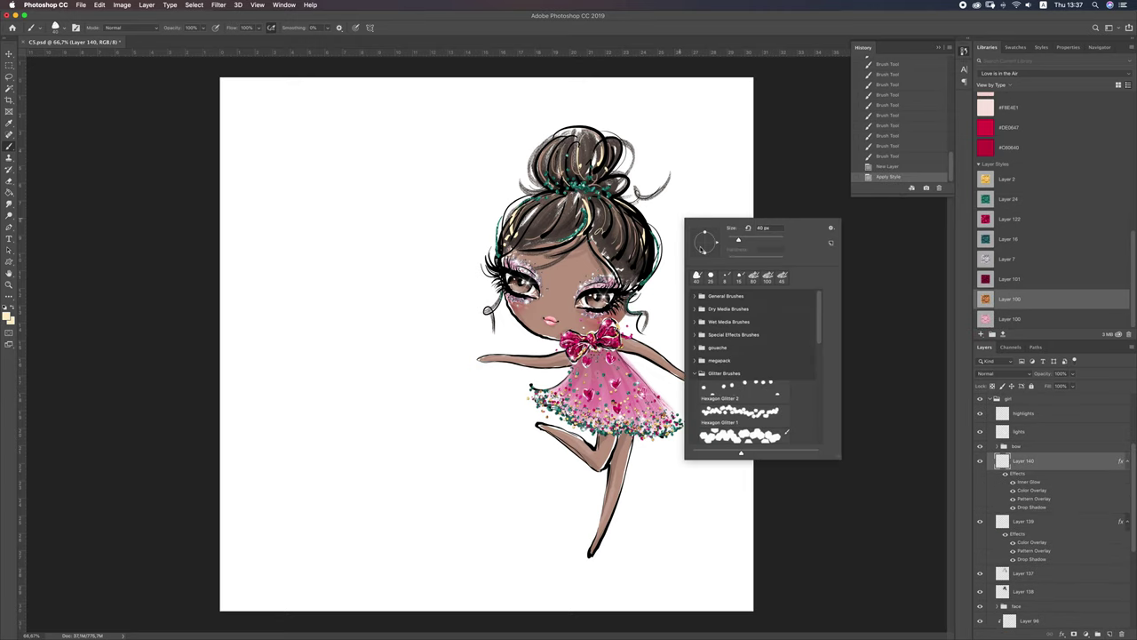
{"action": "double_click", "coordinate": [711, 278]}
Test gold glitter strokes on the hair, then sprinkle sparkles on the bun with Hexagon Glitter 2
{"action": "left_click_drag", "start_coordinate": [549, 199], "coordinate": [559, 206]}
{"action": "key", "text": "ctrl+z"}
{"action": "key", "text": "ctrl+z"}
{"action": "key", "text": "ctrl+z"}
{"action": "key", "text": "ctrl+z"}
{"action": "key", "text": "ctrl+z"}
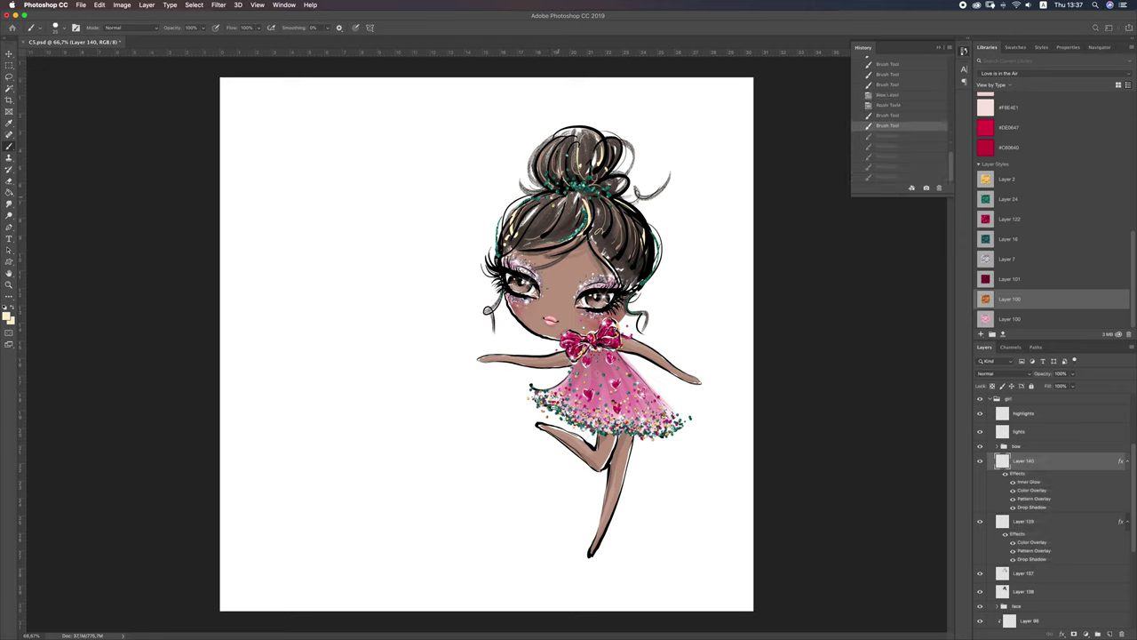
{"action": "key", "text": "ctrl+shift+z"}
{"action": "key", "text": "ctrl+shift+z"}
{"action": "key", "text": "ctrl+shift+z"}
{"action": "key", "text": "ctrl+shift+z"}
{"action": "key", "text": "ctrl+shift+z"}
{"action": "key", "text": "ctrl+shift+z"}
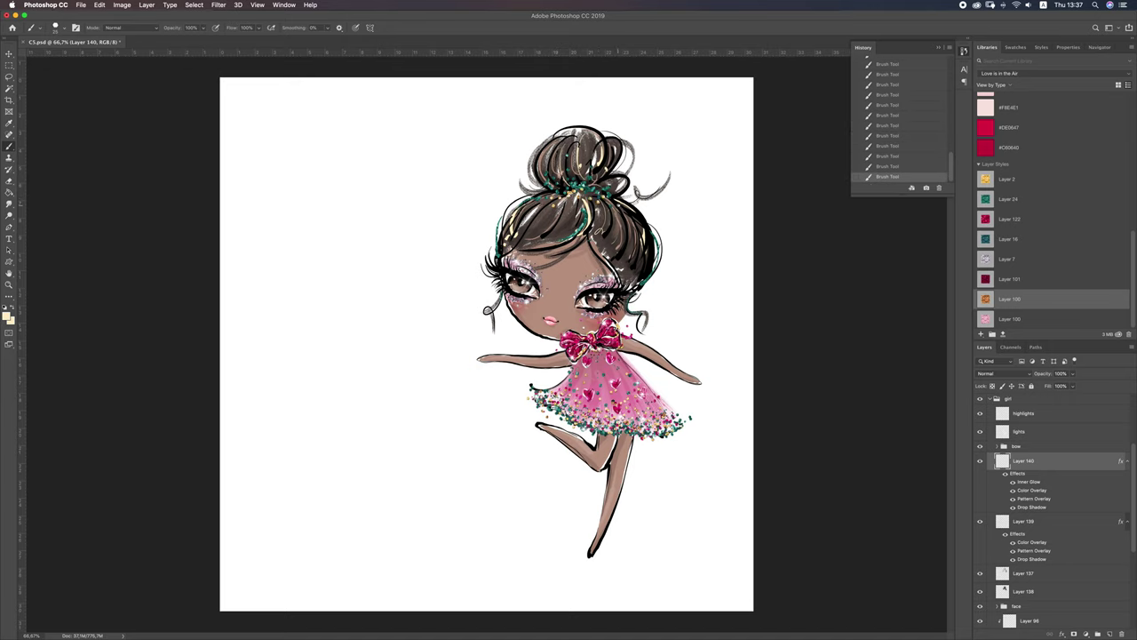
{"action": "key", "text": "ctrl+z"}
{"action": "right_click", "coordinate": [554, 215]}
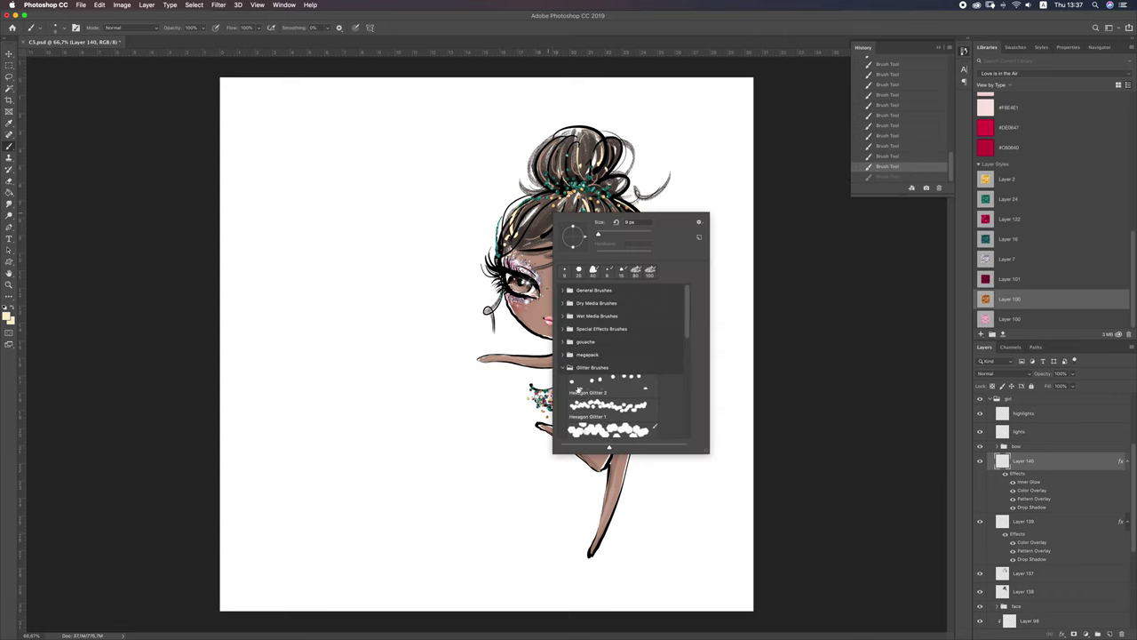
{"action": "double_click", "coordinate": [575, 393]}
{"action": "left_click_drag", "start_coordinate": [549, 171], "coordinate": [578, 181]}
Paint gold glitter along the bun's left side, top and right side with another glitter brush
{"action": "right_click", "coordinate": [613, 178]}
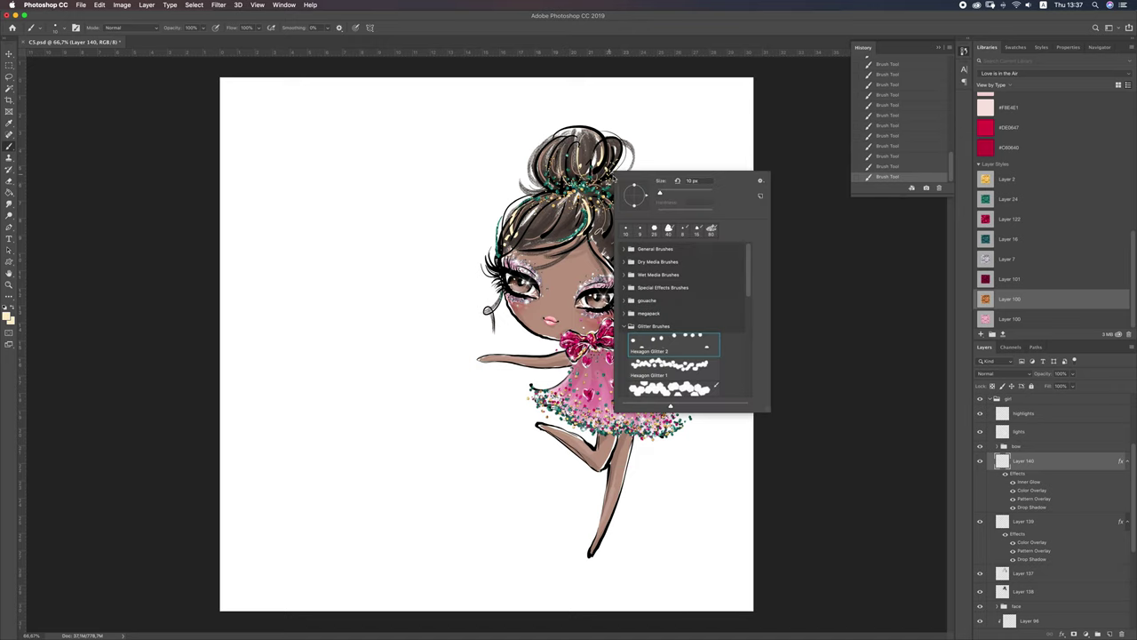
{"action": "double_click", "coordinate": [659, 234]}
{"action": "left_click_drag", "start_coordinate": [542, 142], "coordinate": [541, 187]}
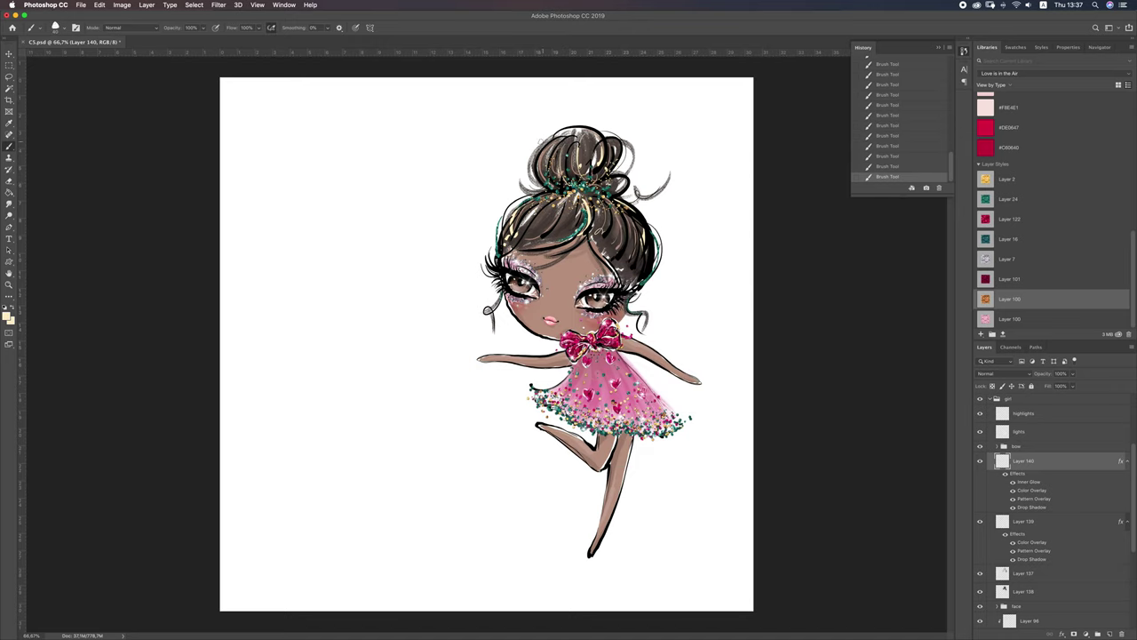
{"action": "mouse_move", "coordinate": [582, 134]}
{"action": "left_mouse_down"}
{"action": "mouse_move", "coordinate": [604, 184]}
{"action": "mouse_move", "coordinate": [615, 146]}
{"action": "left_mouse_up"}
{"action": "left_click_drag", "start_coordinate": [629, 185], "coordinate": [611, 204]}
{"action": "key", "text": "super+z"}
{"action": "key", "text": "super+shift+z"}
{"action": "key", "text": "super+z"}
{"action": "key", "text": "super+shift+z"}
Add a small gold glitter mark on the hair's right side, comparing with and without it
{"action": "left_click_drag", "start_coordinate": [649, 238], "coordinate": [656, 253]}
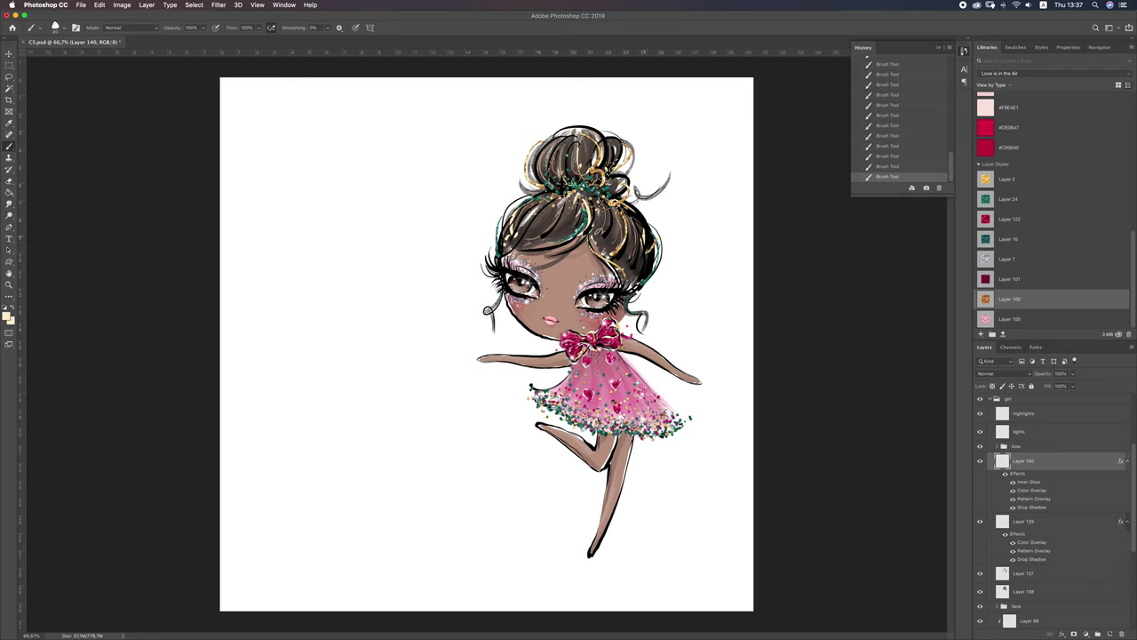
{"action": "key", "text": "super+z"}
{"action": "key", "text": "super+shift+z"}
{"action": "key", "text": "super+z"}
{"action": "key", "text": "super+shift+z"}
Collapse the effects lists of Layers 140 and 139 and switch to the Move tool
{"action": "left_click", "coordinate": [1127, 461]}
{"action": "left_click", "coordinate": [1128, 480]}
{"action": "key", "text": "v"}
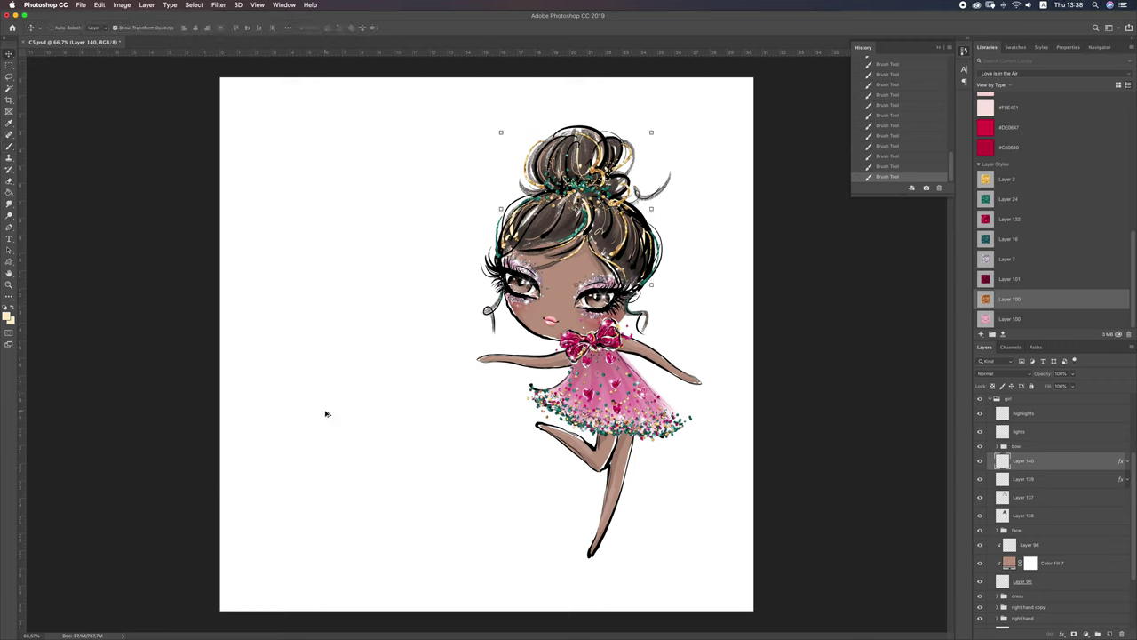